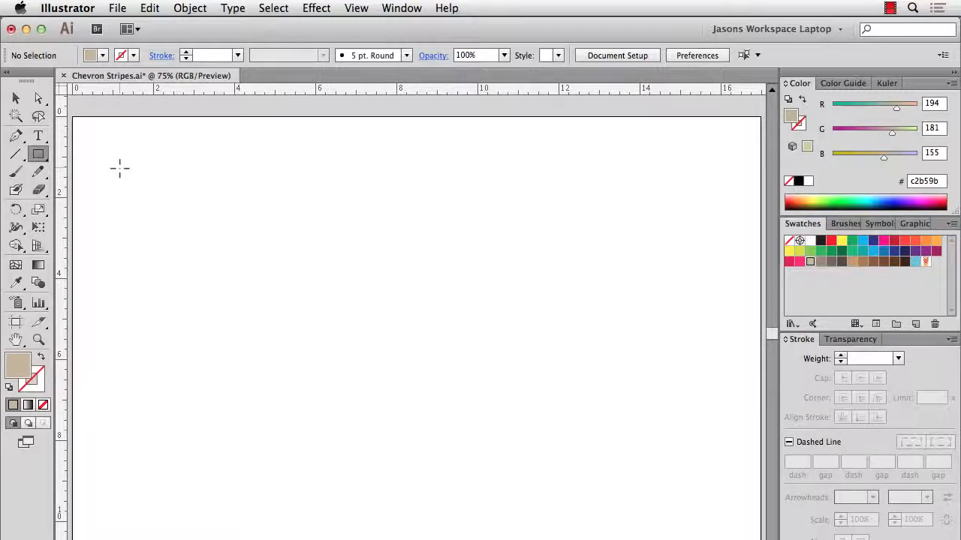
Create a 2 in by 2 in square near the artboard's upper-left corner and paste a copy directly in front of it
left_click(119, 168)
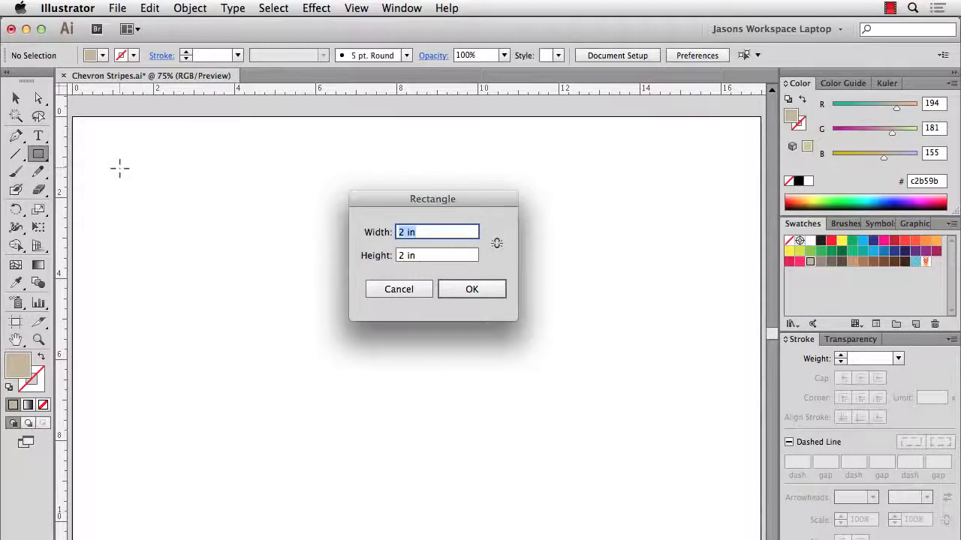
key("Return")
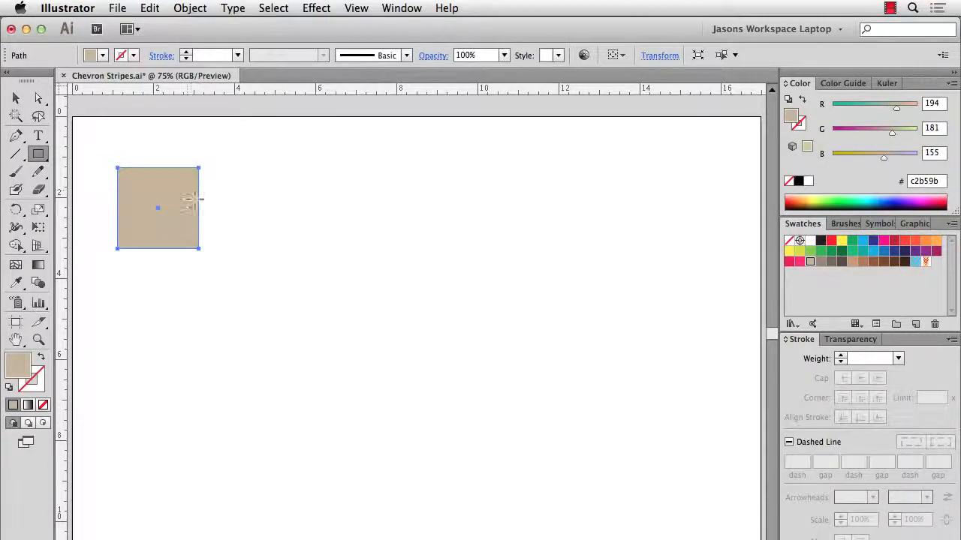
left_click(152, 8)
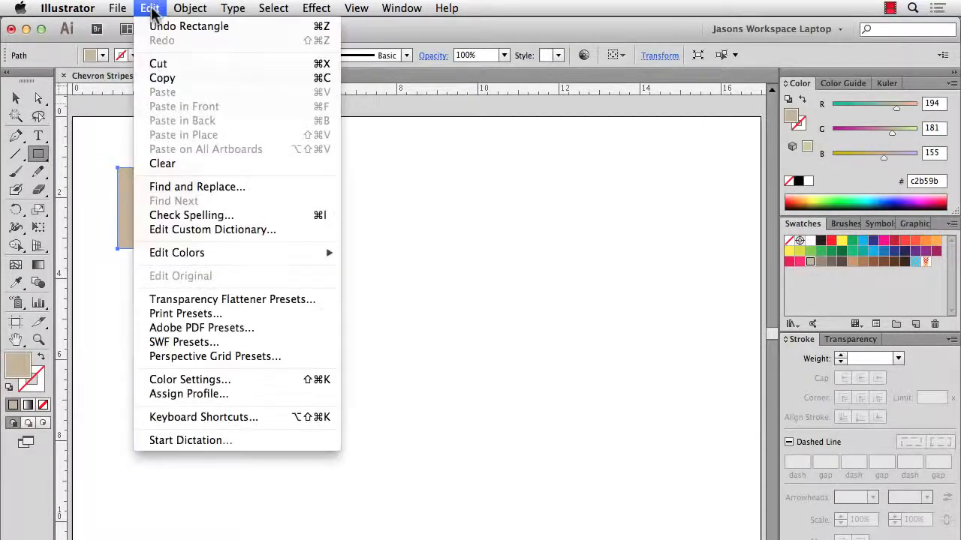
left_click(162, 78)
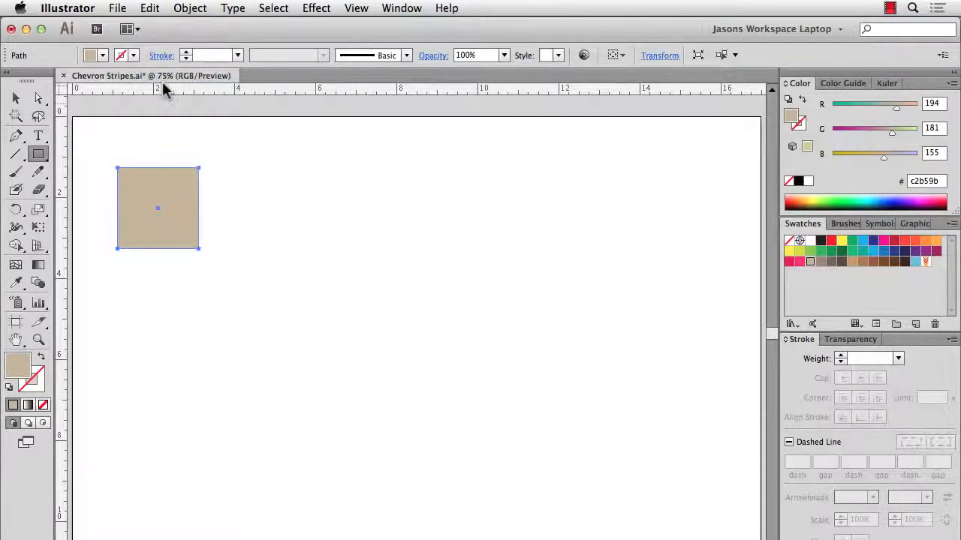
left_click(150, 9)
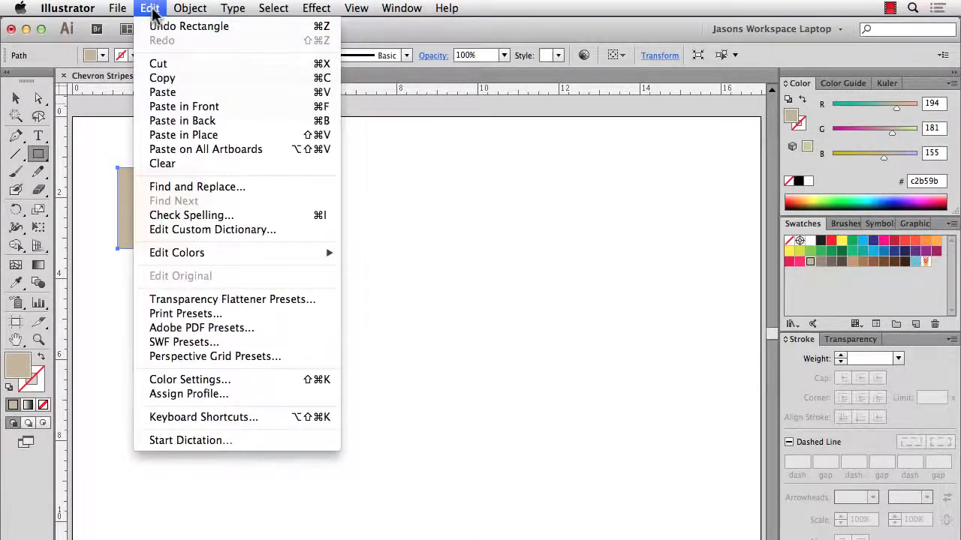
left_click(171, 107)
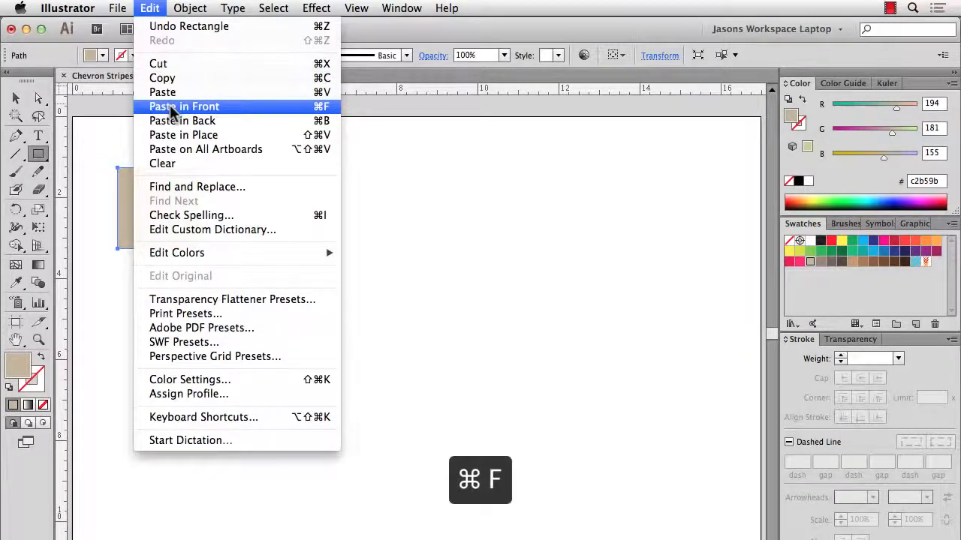
left_click(171, 108)
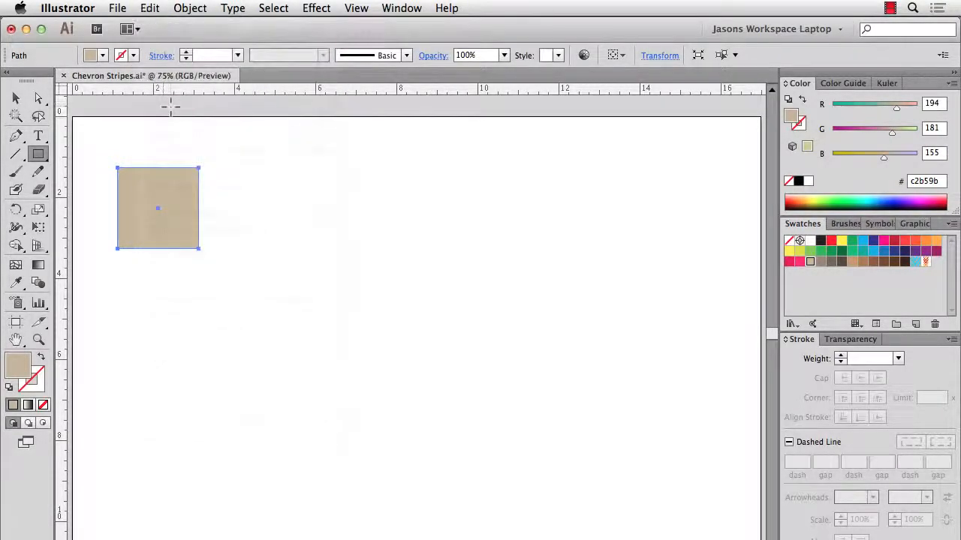
left_click_drag(162, 194, 222, 218)
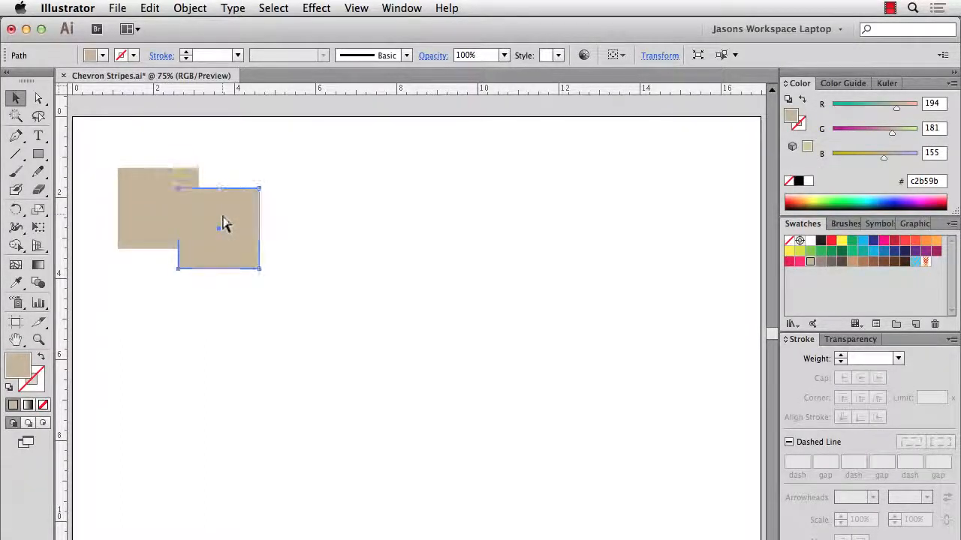
key("super+z")
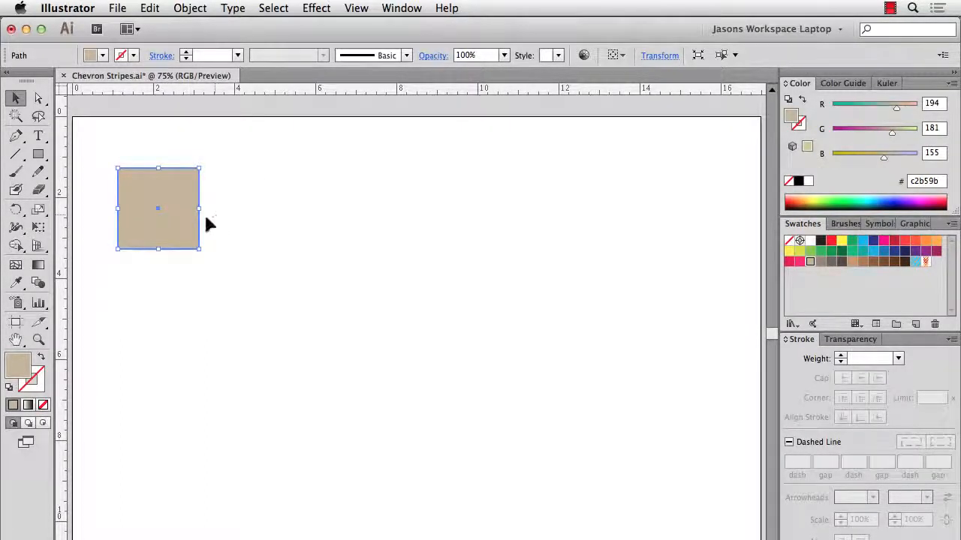
left_click_drag(162, 251, 163, 208)
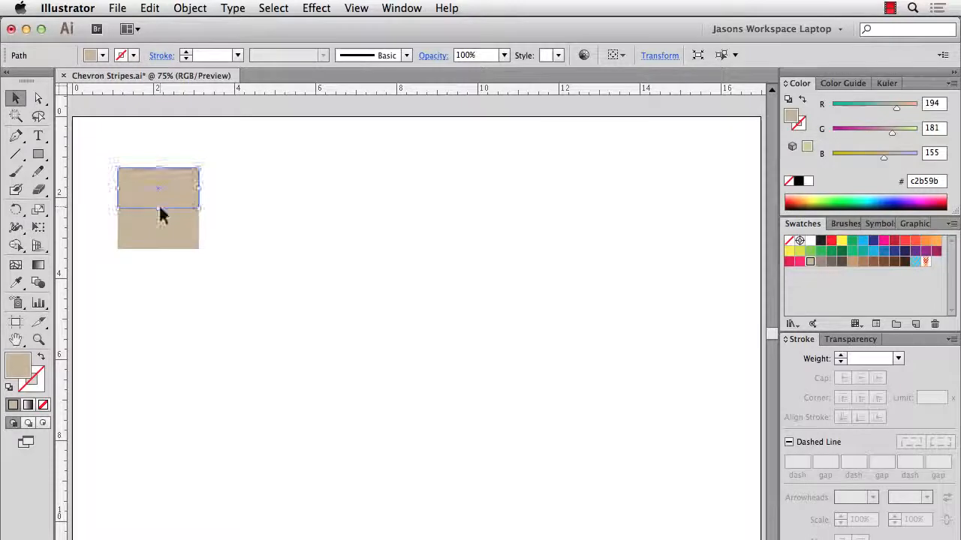
left_click(356, 7)
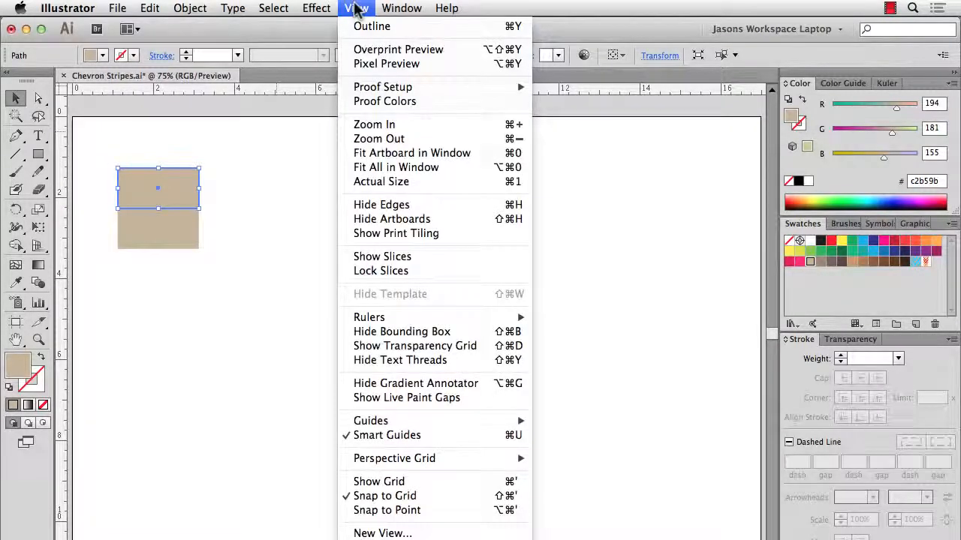
left_click(355, 8)
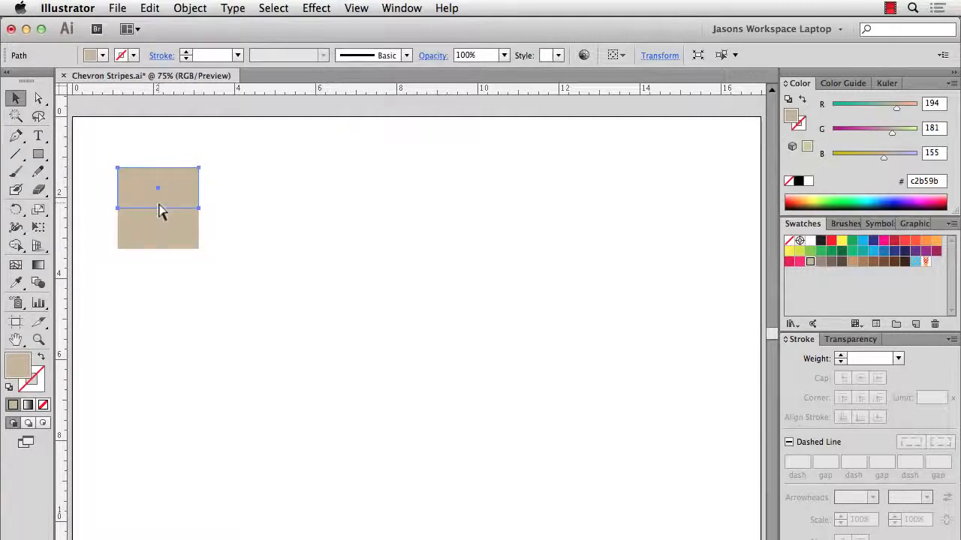
key("super+z")
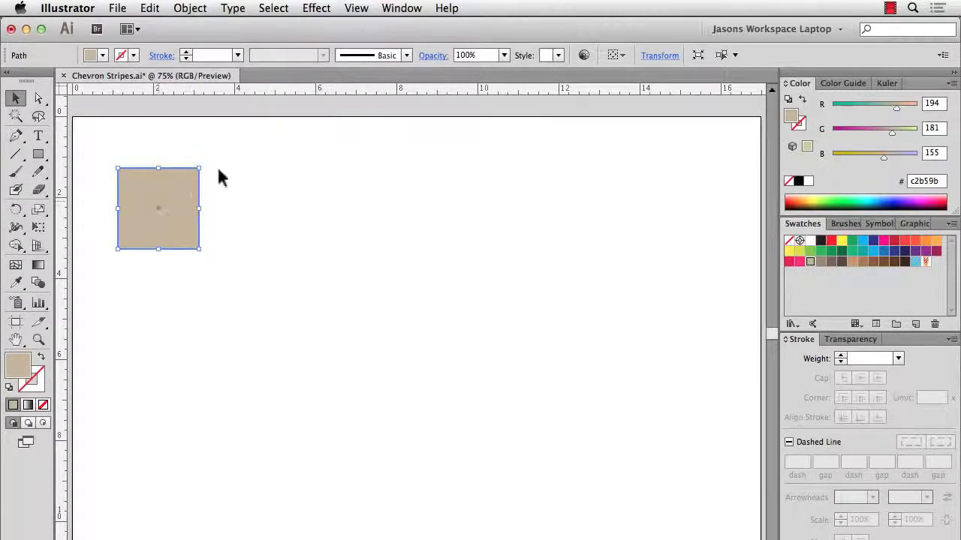
Set the front square's height to 1 in, keeping its width at 2 in, and fill the resulting rectangle with blue
left_click(654, 58)
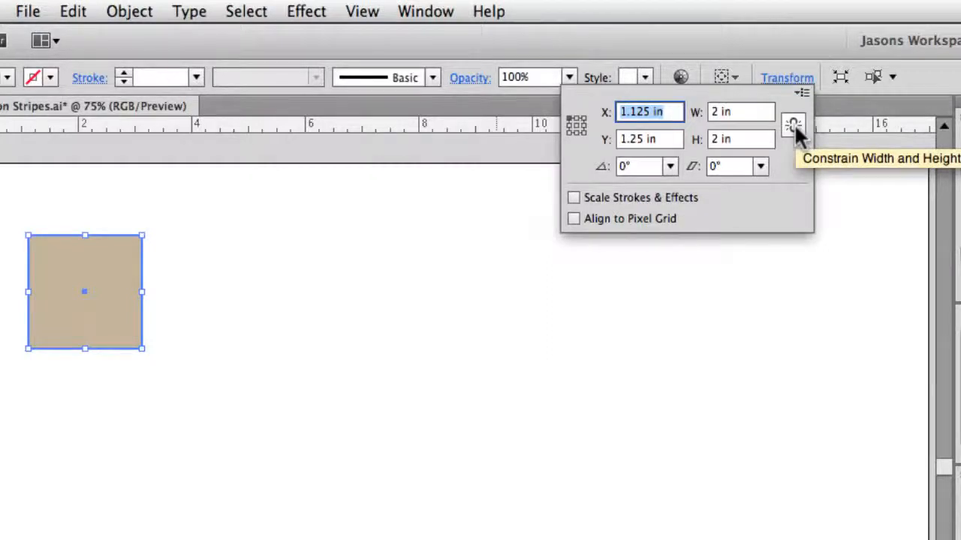
left_click(737, 140)
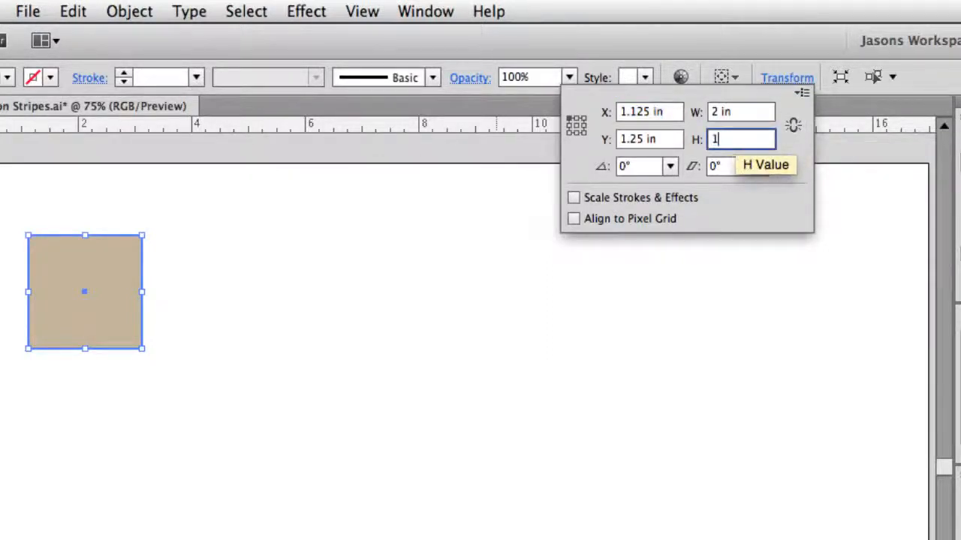
type("1")
key("Tab")
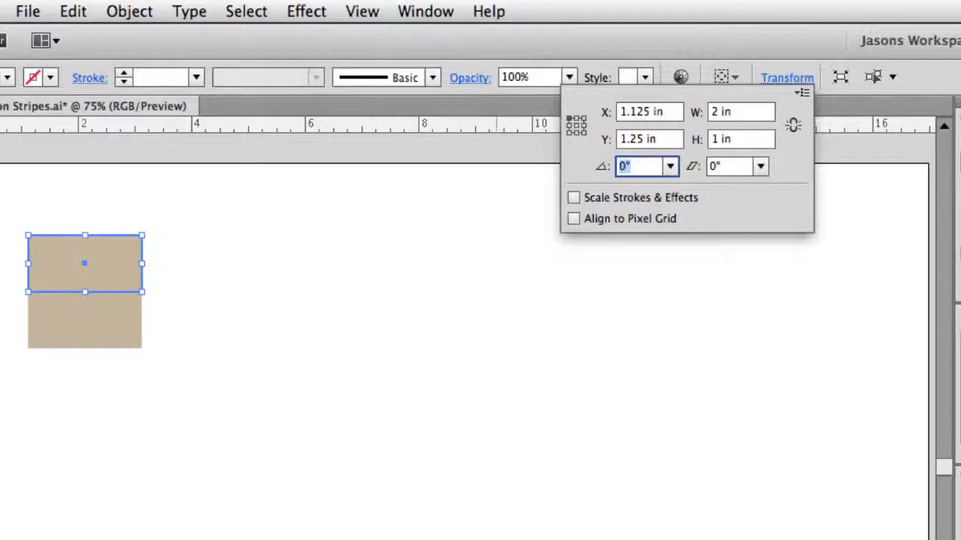
left_click(387, 269)
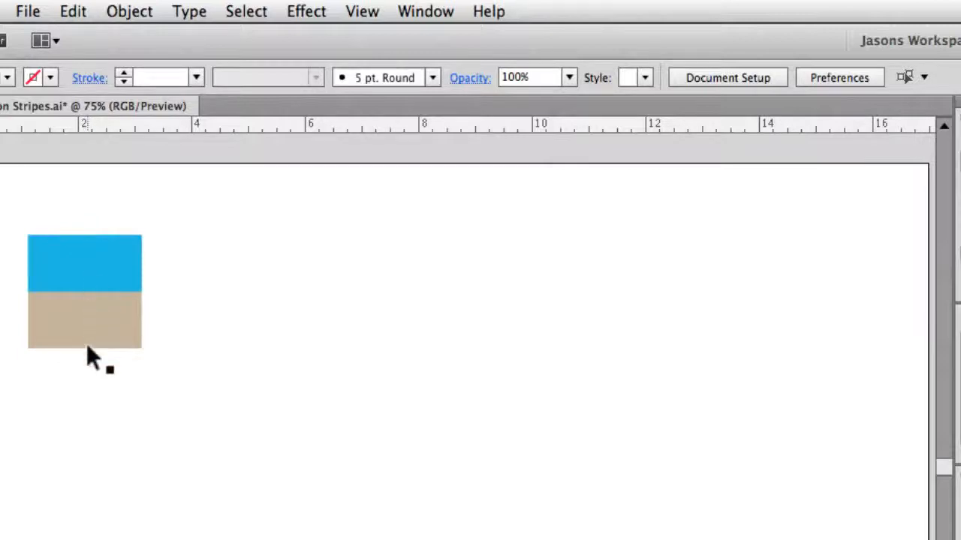
Add anchor points at the midpoints of the blue rectangle's sides with Add Anchor Points
key("super+equal")
key("super+equal")
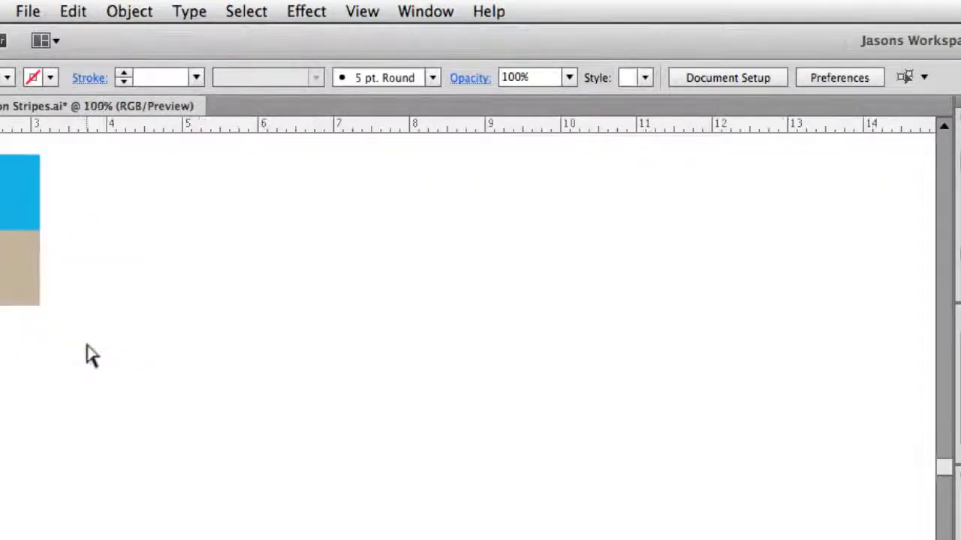
key("super+equal")
key("space")
left_click_drag(87, 344, 750, 533)
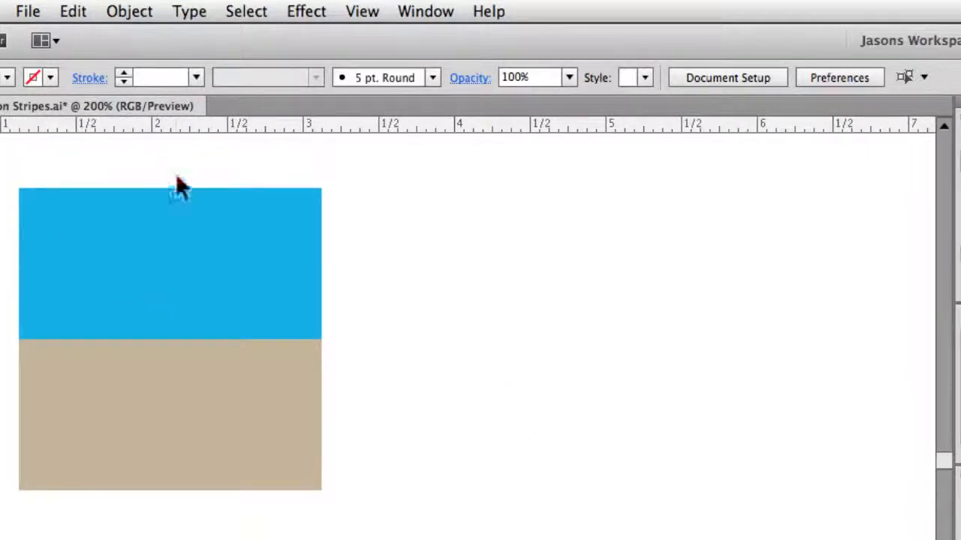
left_click(165, 234)
left_click(129, 13)
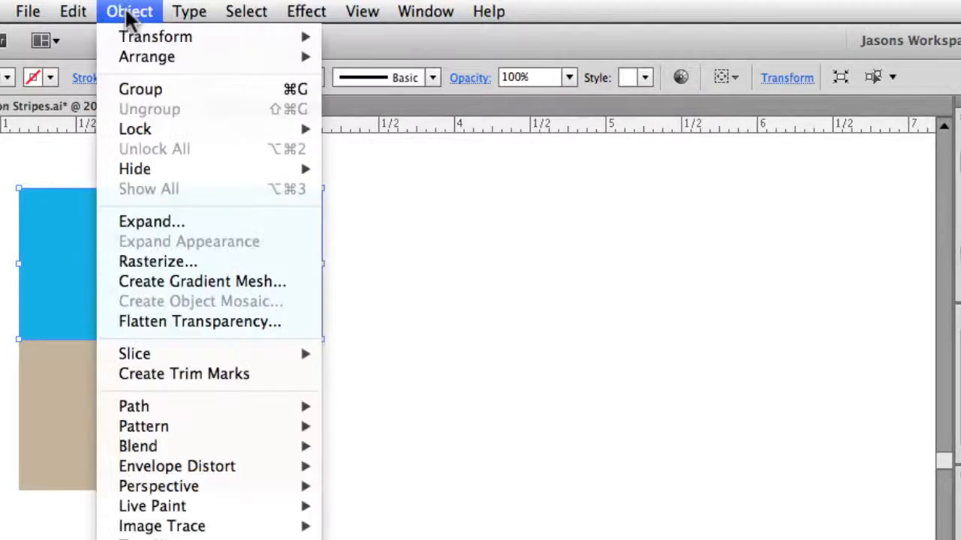
mouse_move(176, 413)
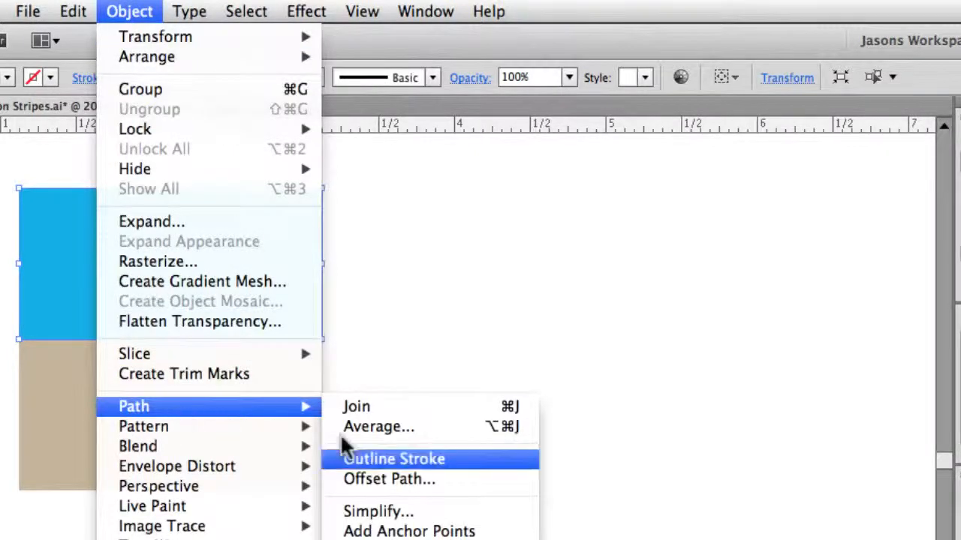
left_click(441, 531)
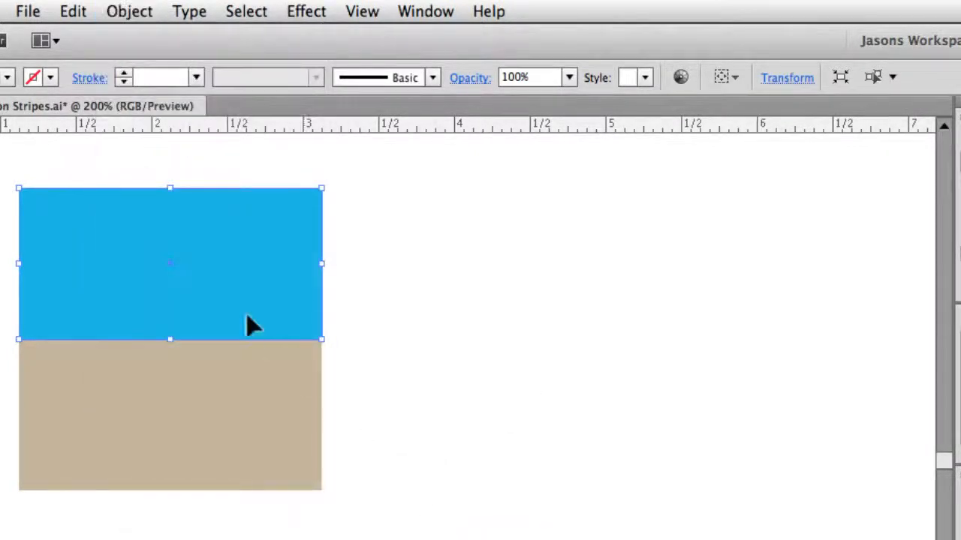
Move the blue rectangle's top and bottom middle anchor points down 1 in to form a chevron reaching the square's bottom edge
key("a")
left_click(171, 189)
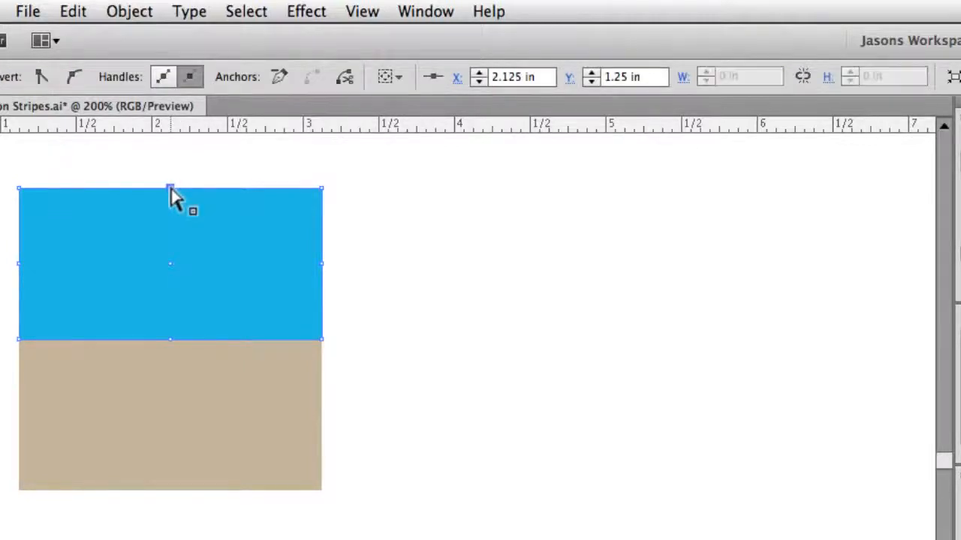
left_click(170, 341, "shift")
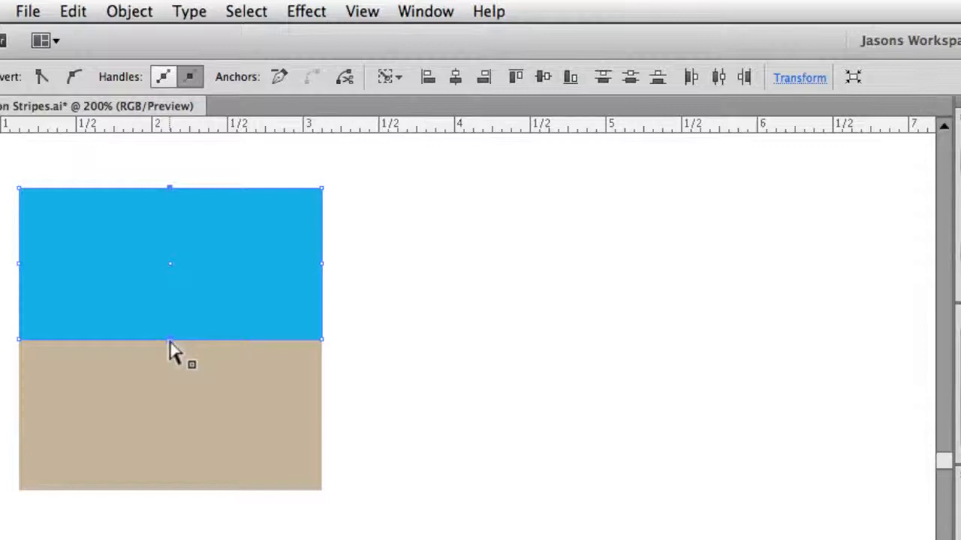
left_click_drag(170, 342, 172, 490)
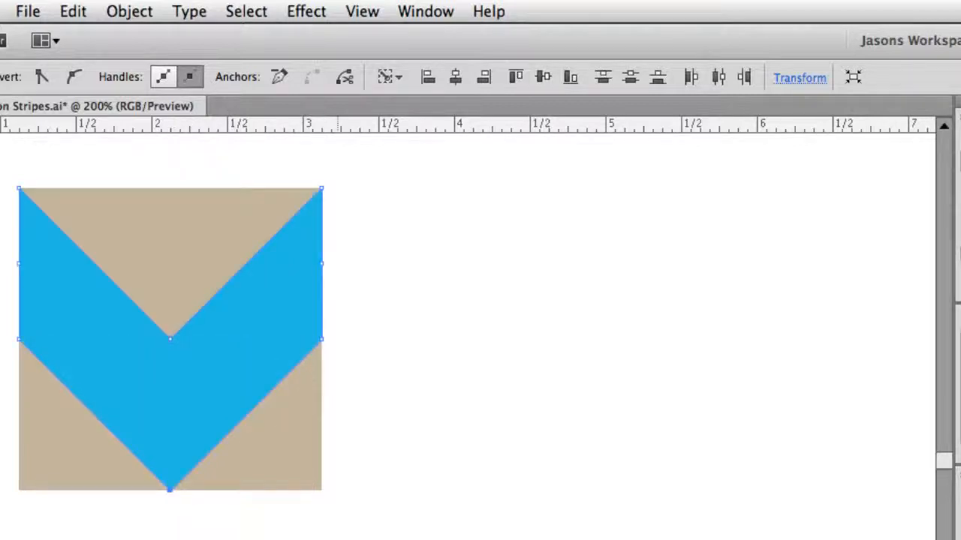
Select the blue chevron together with the tan square and save them as a new pattern swatch
key("super+shift+a")
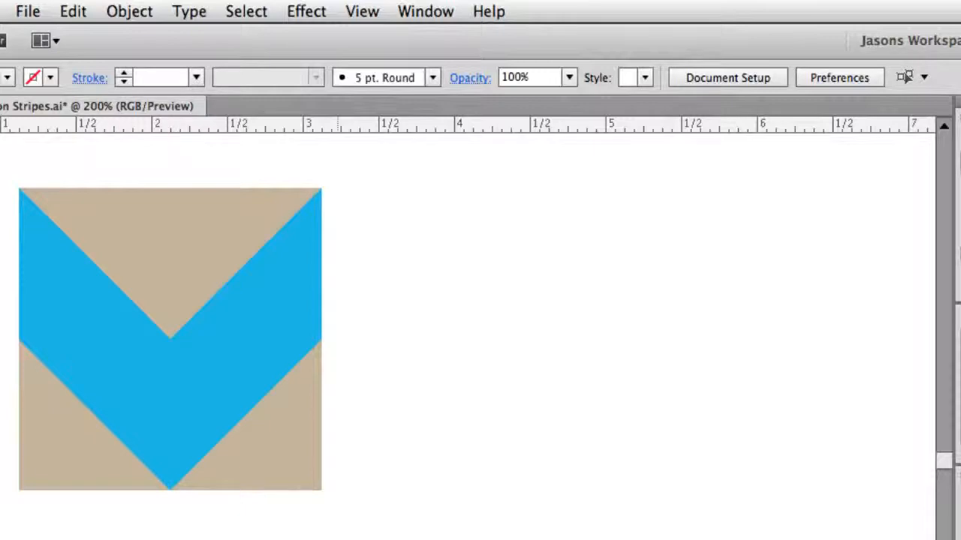
left_click_drag(338, 534, 118, 294)
left_click_drag(143, 338, 960, 405)
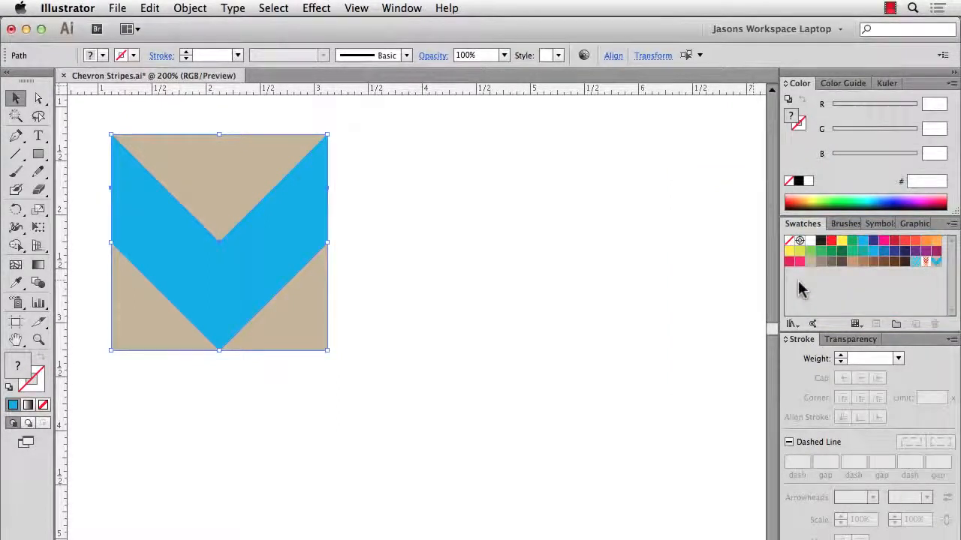
Draw a large rectangle about 9 in wide beside the chevron tile and fill it with the new chevron pattern swatch
key("super+minus")
key("super+minus")
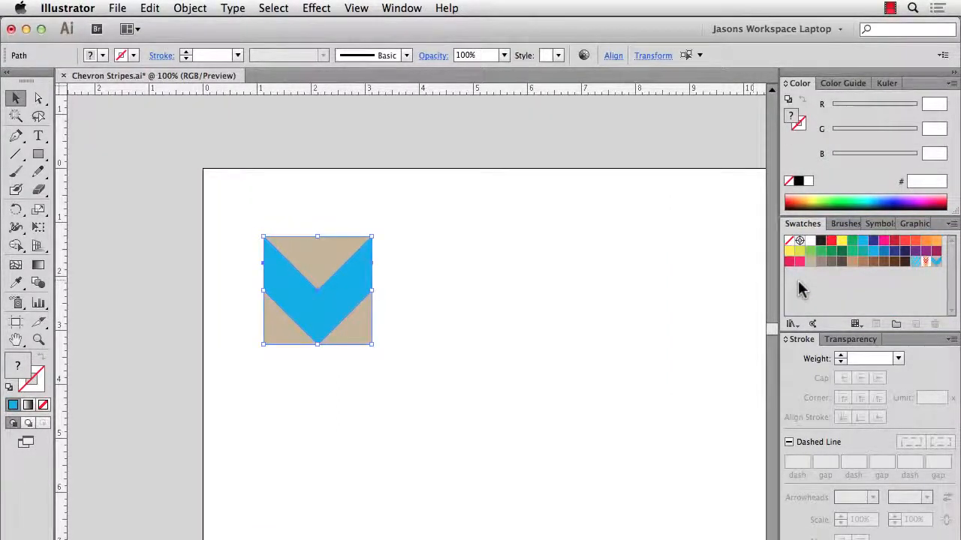
left_click_drag(721, 361, 545, 336)
key("m")
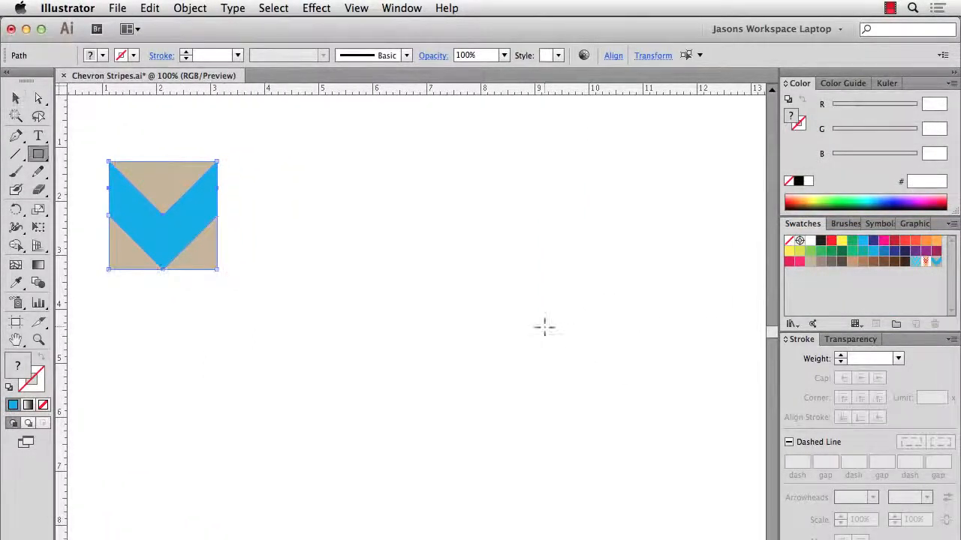
left_click_drag(257, 120, 751, 539)
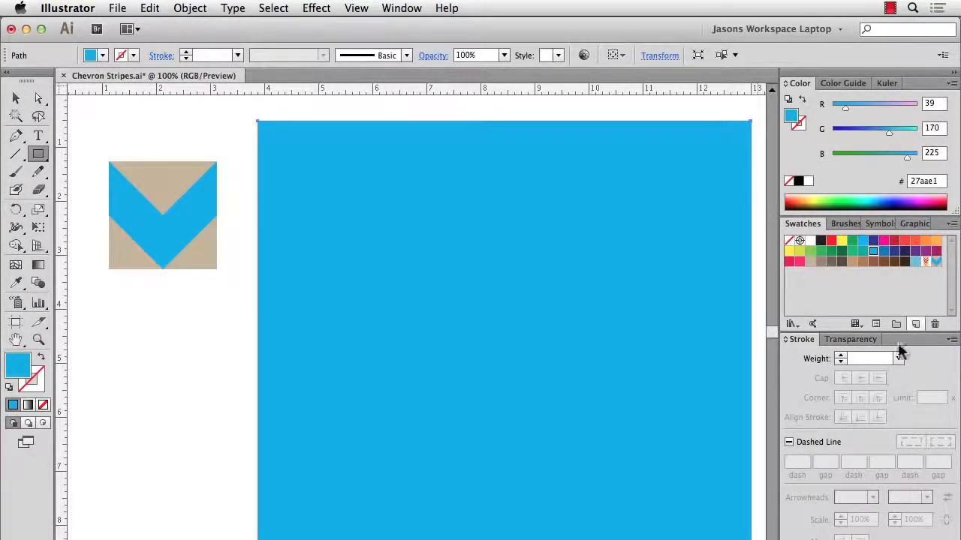
left_click(936, 262)
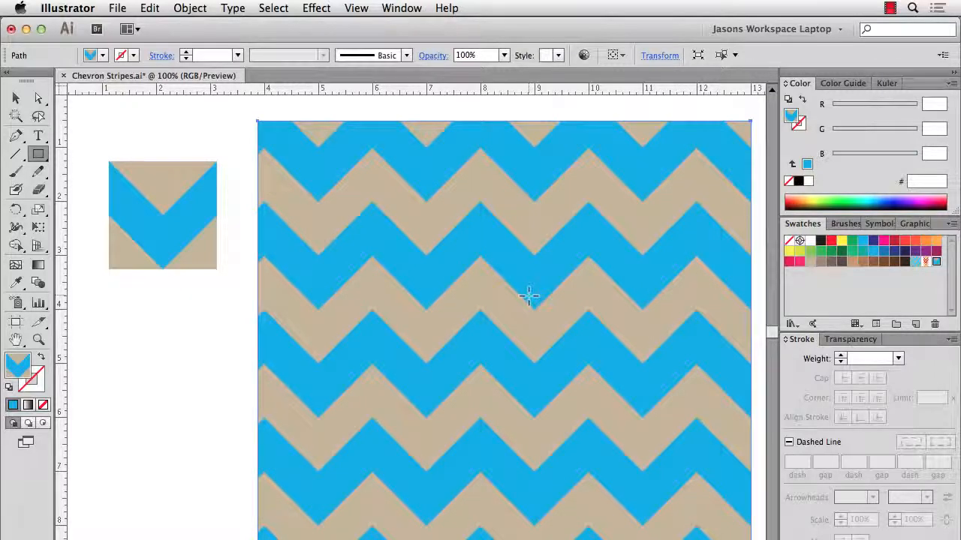
Select the whole chevron tile and set its width and height to 4 in
key("v")
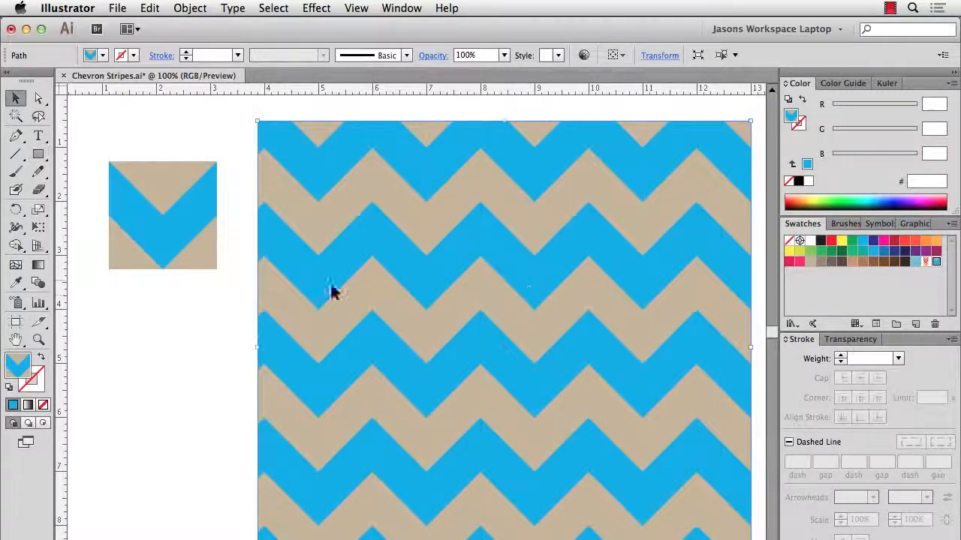
left_click_drag(189, 310, 125, 150)
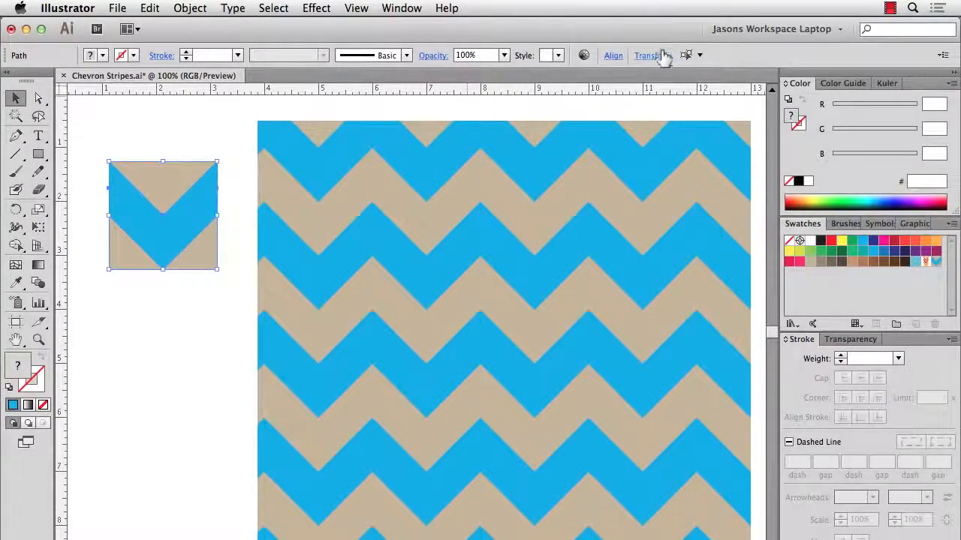
left_click(661, 56)
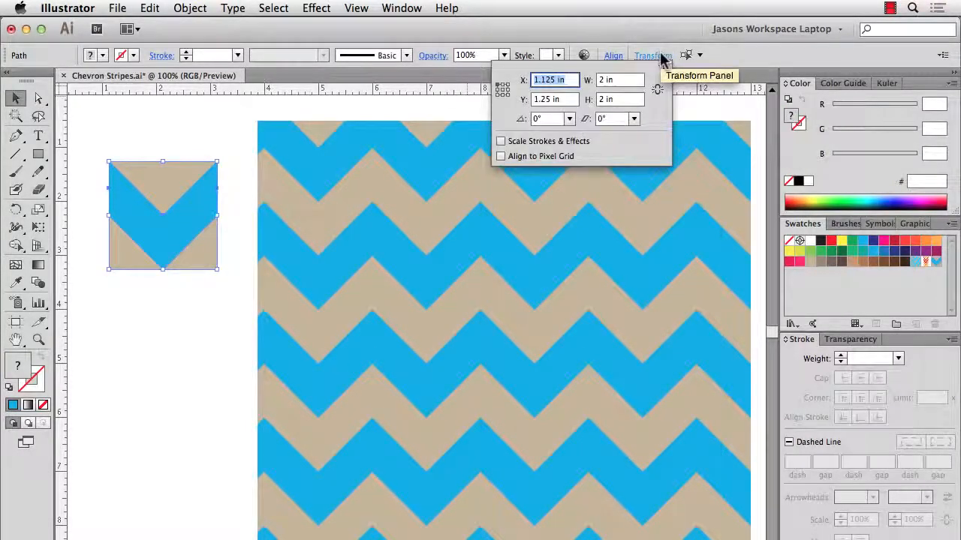
left_click(623, 82)
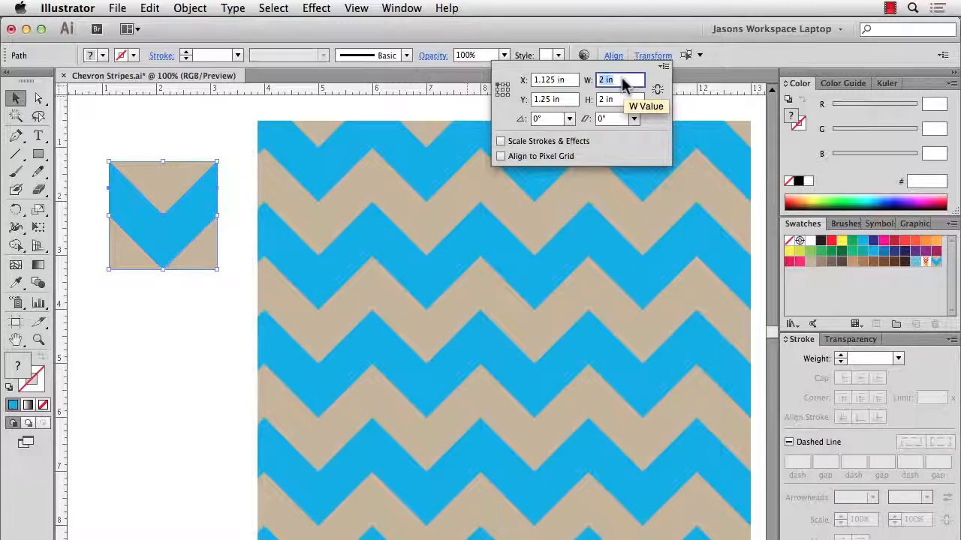
type("4")
key("Tab")
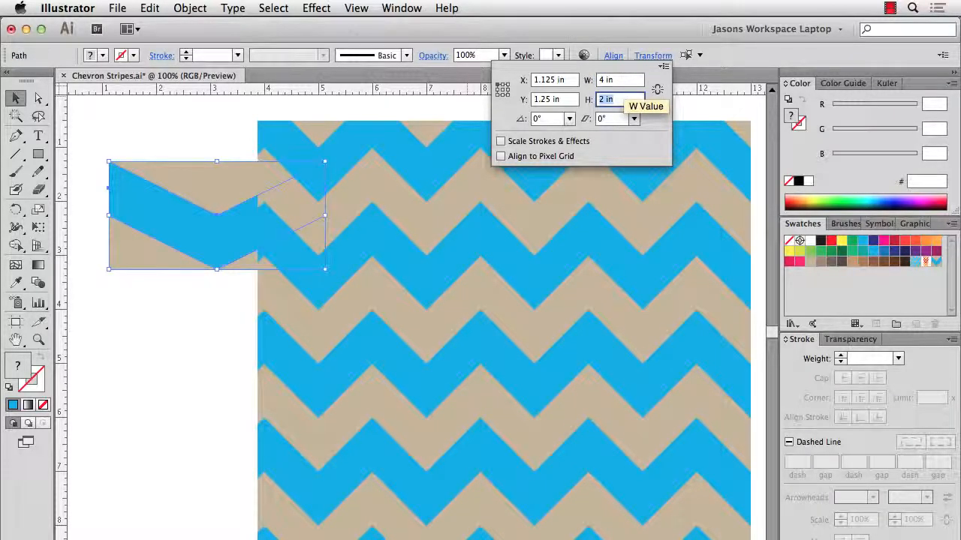
type("4")
key("Tab")
key("Return")
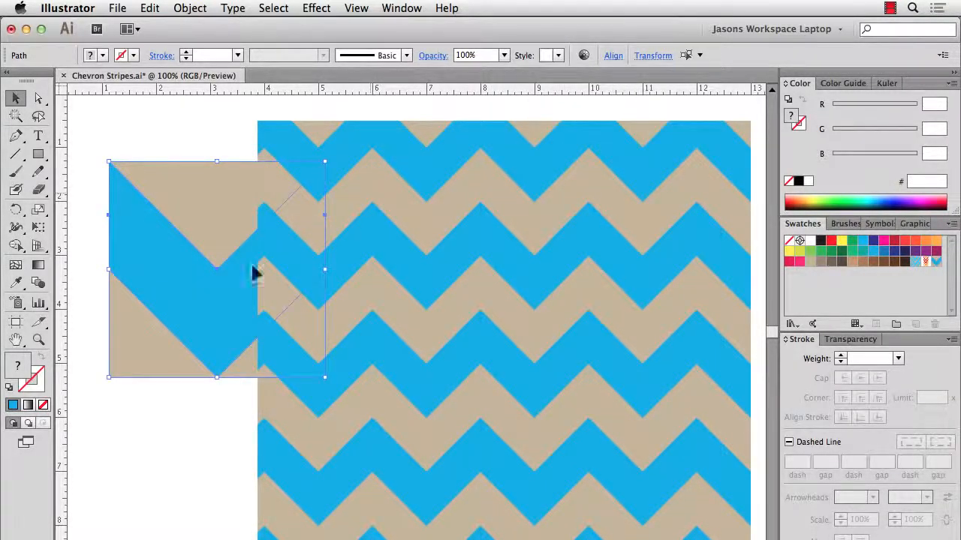
Save the enlarged chevron tile as another pattern swatch and fill the large rectangle with it
left_click_drag(191, 291, 854, 293)
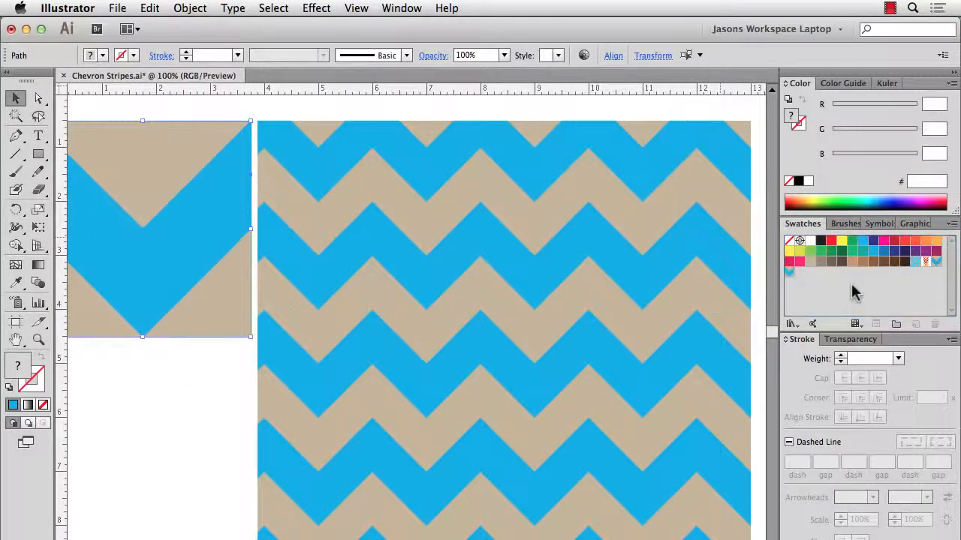
left_click(579, 262)
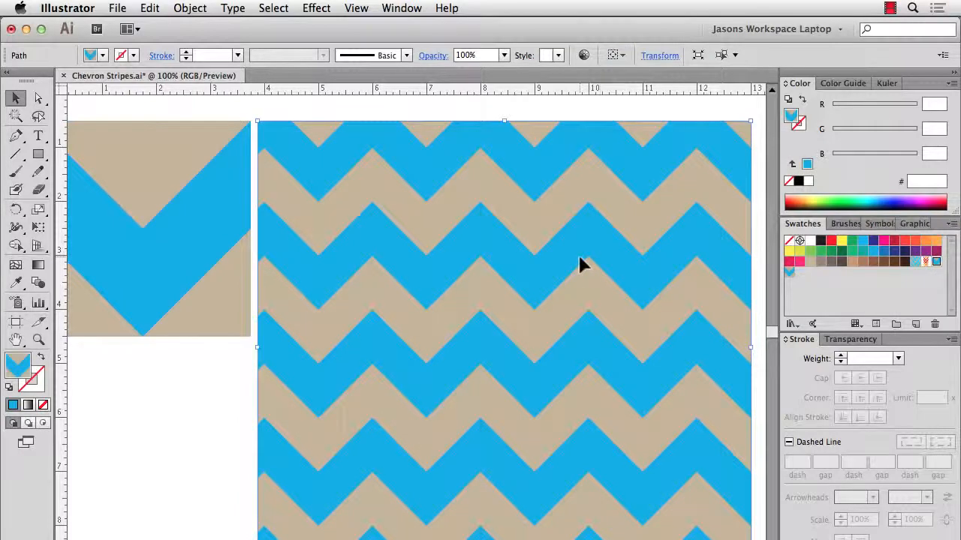
left_click(789, 273)
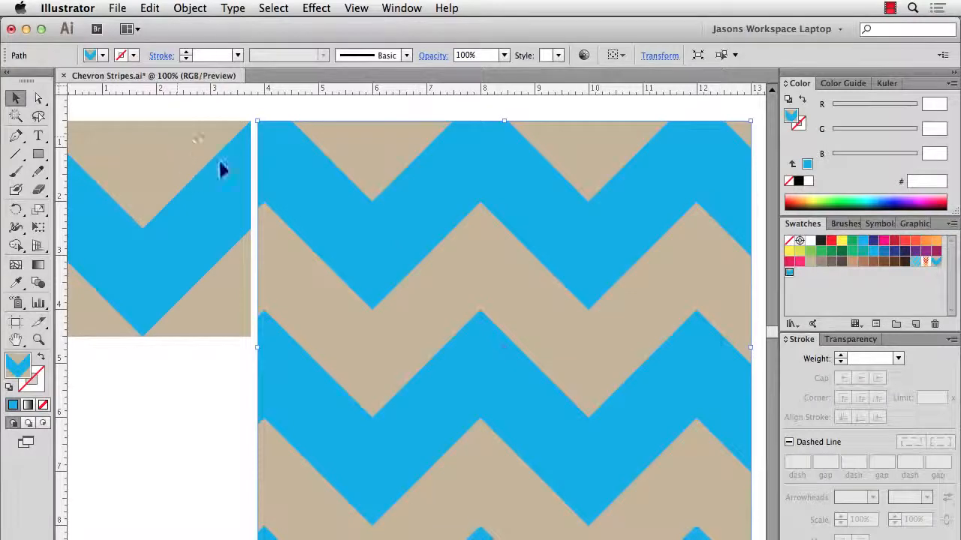
Scale only the pattern inside the large rectangle with the Scale tool, trying smaller and larger stripes without resizing the rectangle
key("space")
left_click_drag(538, 383, 500, 380)
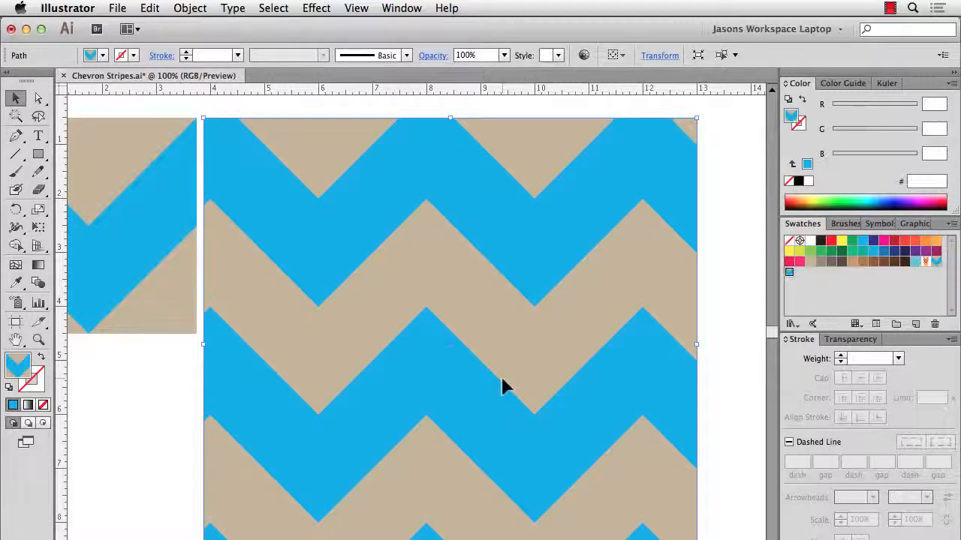
key("s")
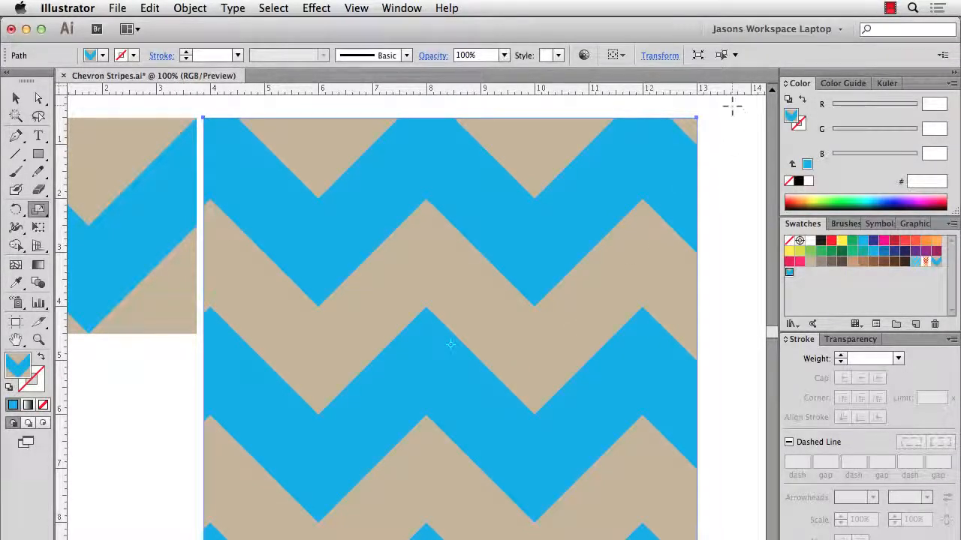
key("asciitilde")
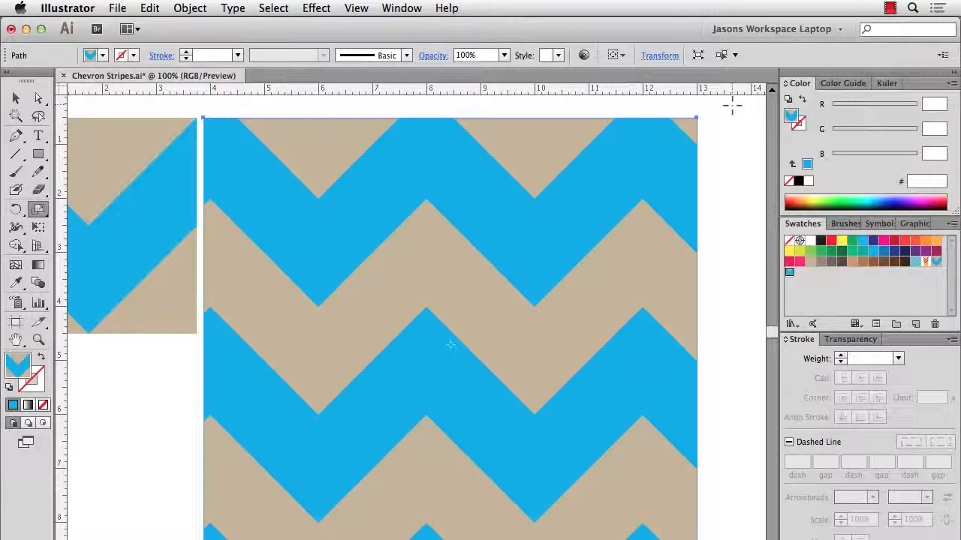
left_click_drag(731, 105, 524, 300)
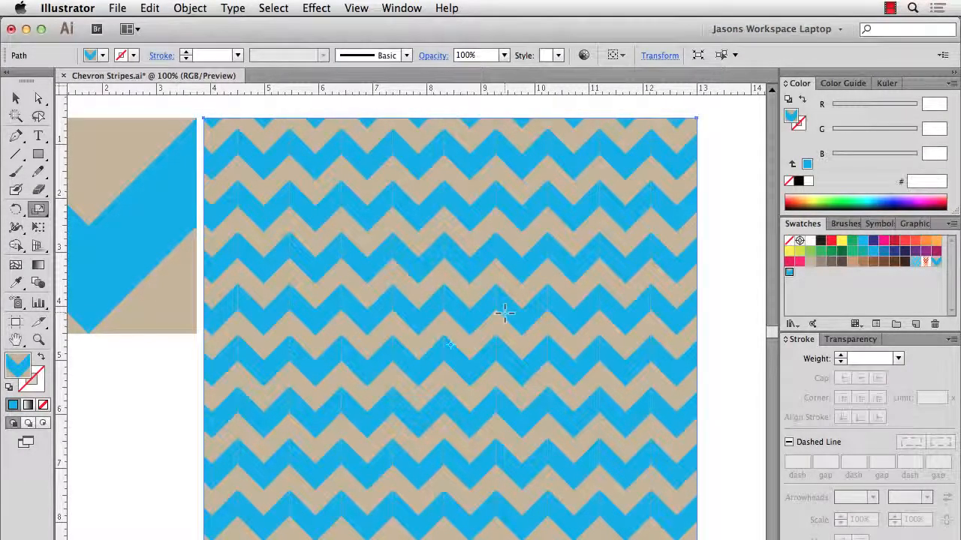
left_click_drag(504, 312, 529, 293)
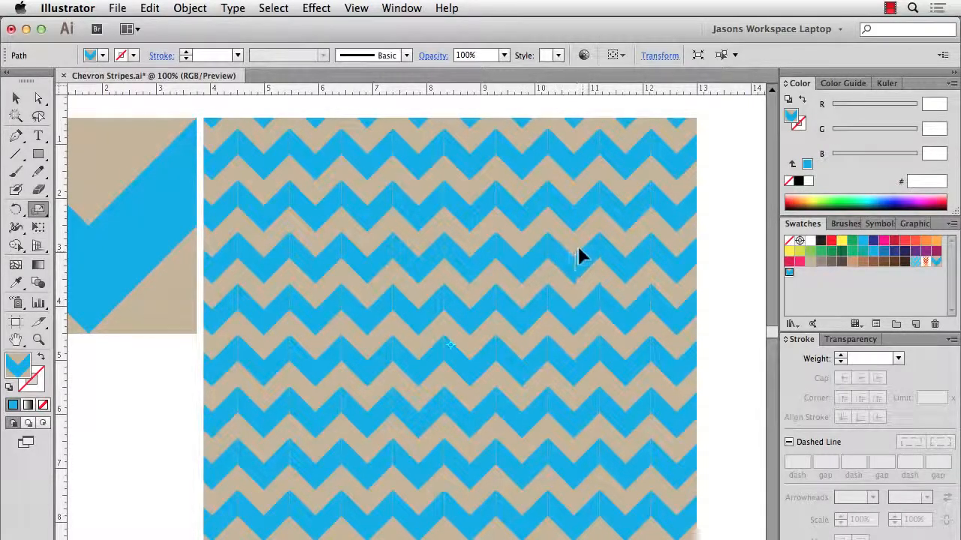
left_click_drag(593, 244, 658, 182)
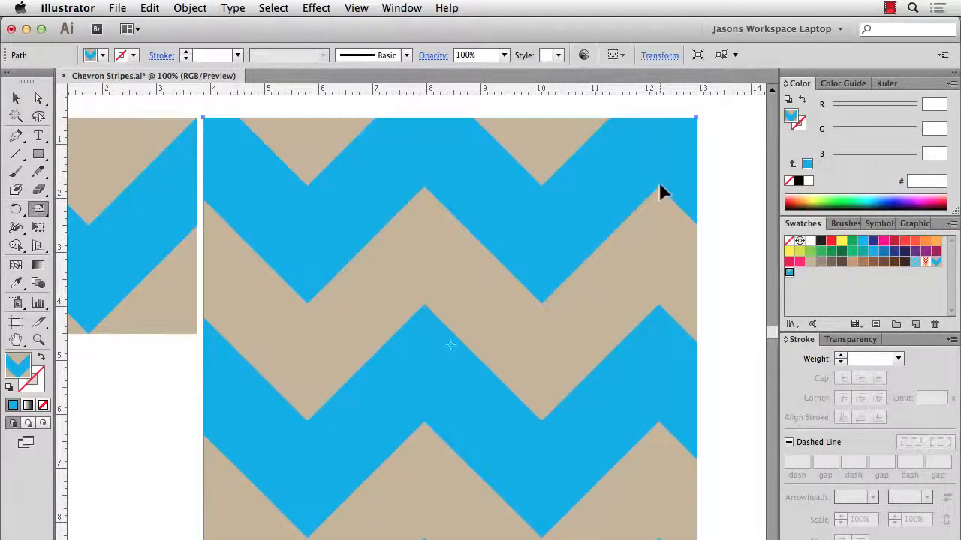
left_click_drag(600, 237, 639, 211)
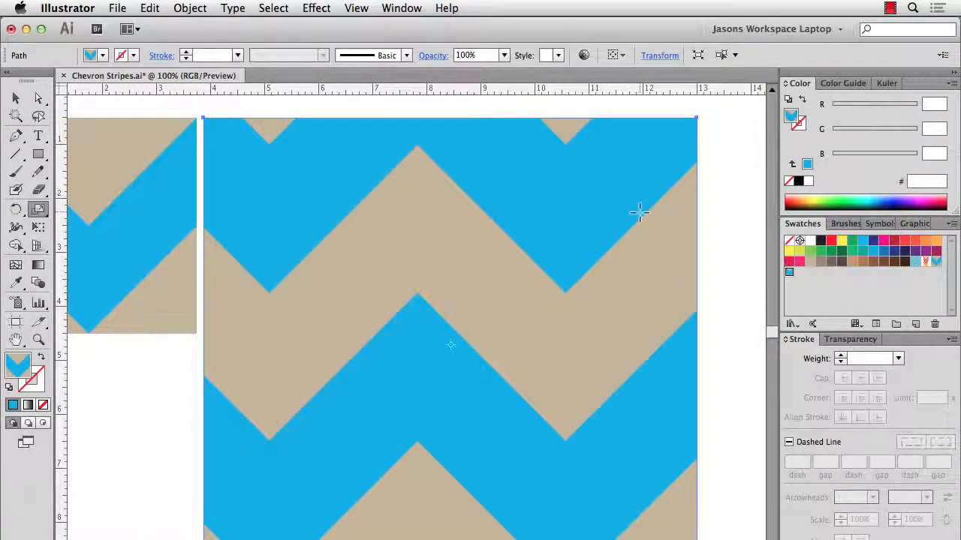
Fill the large rectangle with the existing steep, narrow-striped blue and tan chevron swatch
key("v")
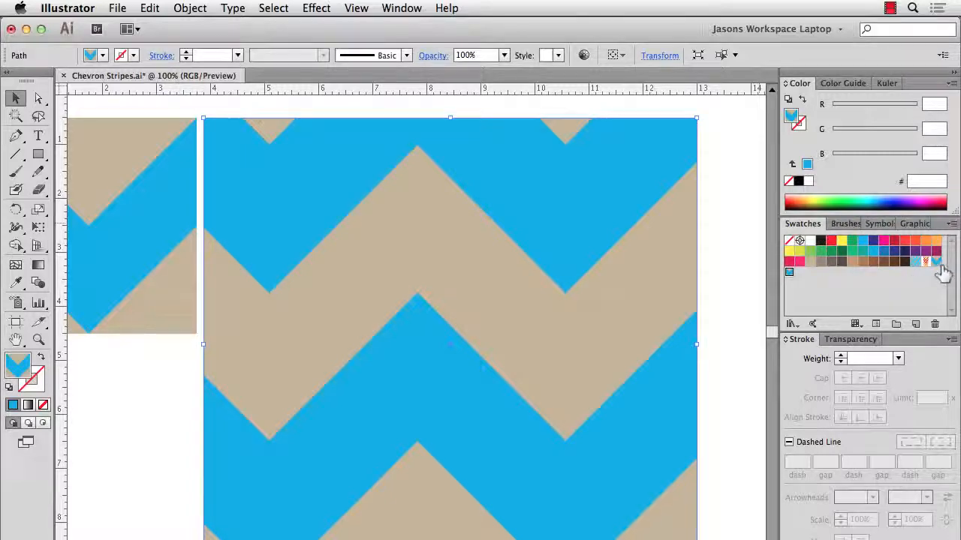
left_click(915, 263)
left_click(915, 263)
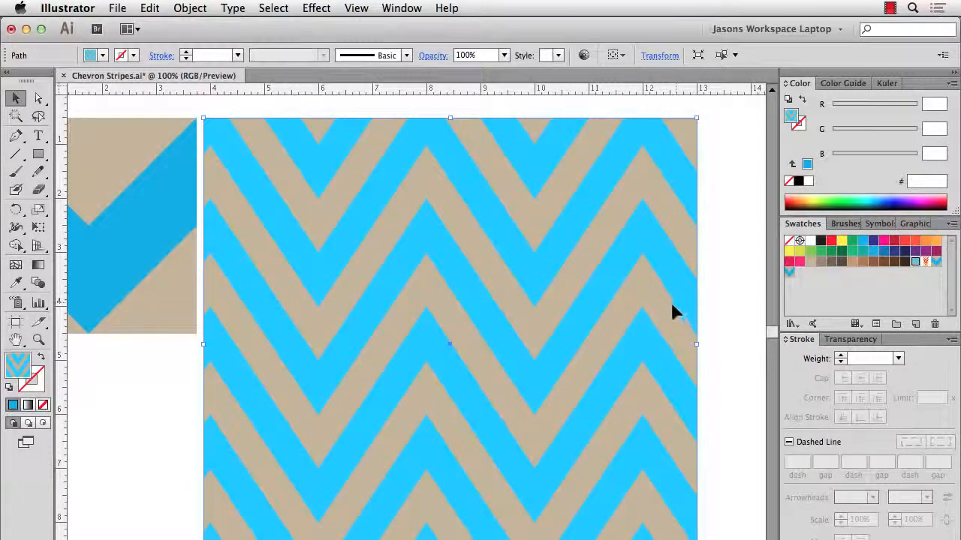
Move the patterned rectangle about 3 in to the right and delete the old chevron tile
key("super+minus")
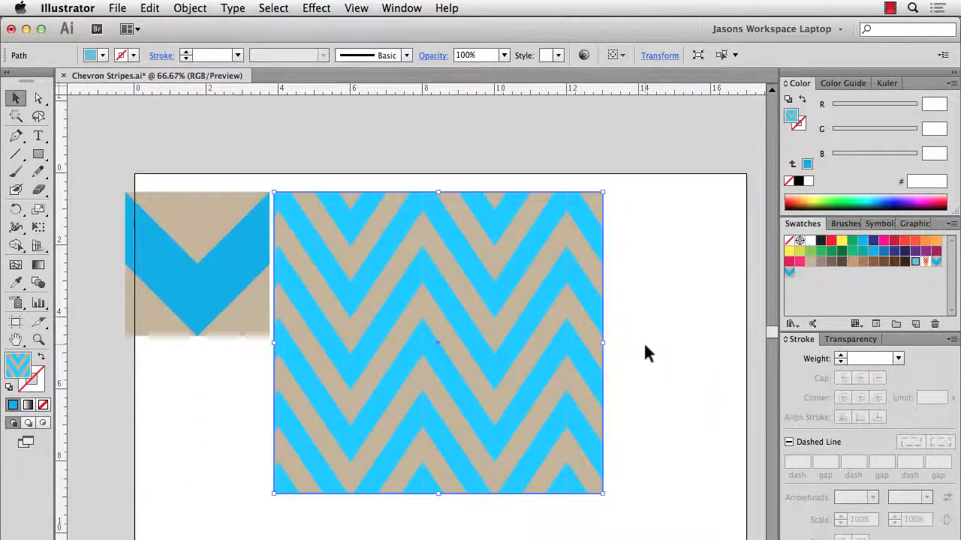
left_click_drag(523, 351, 632, 353)
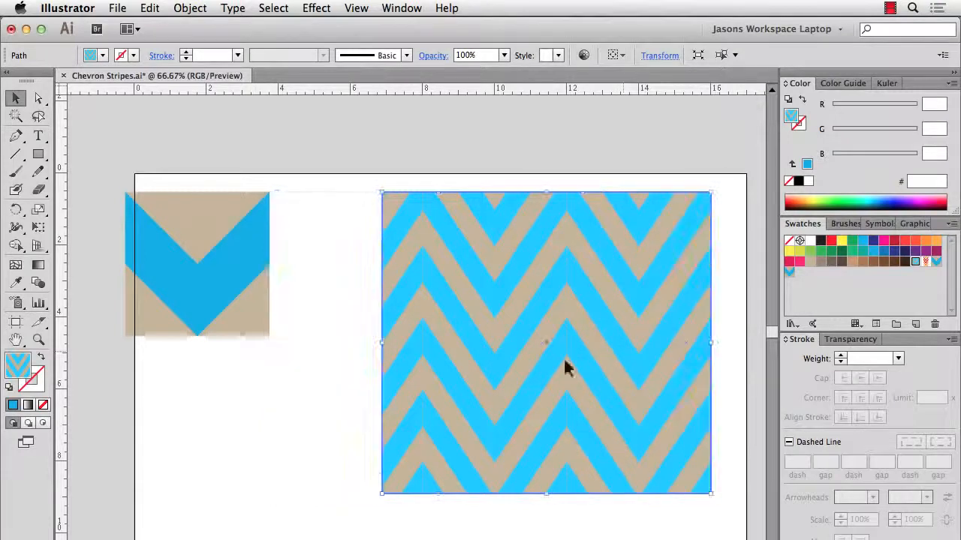
left_click(237, 275)
key("Delete")
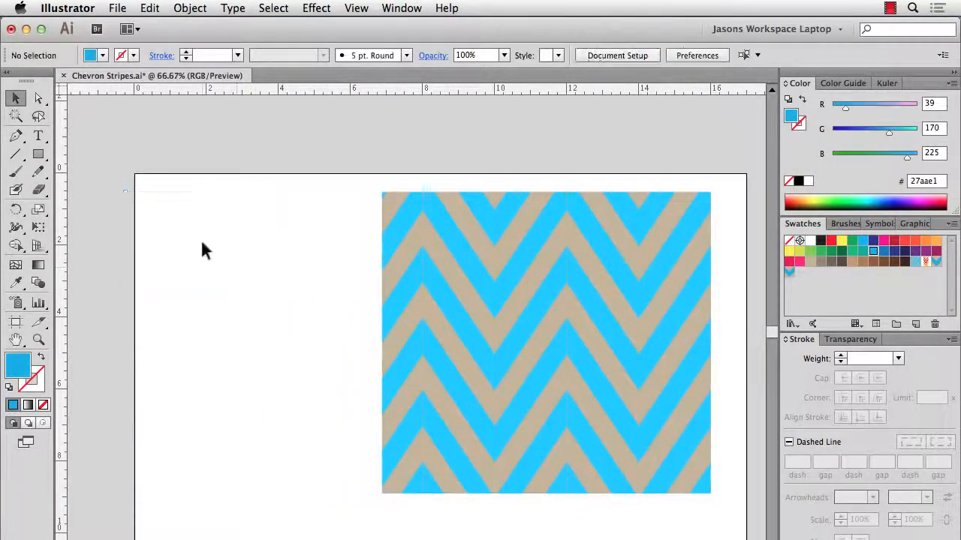
Create a 4 in by 4 in blue square in the empty area left of the patterned rectangle
left_click(38, 156)
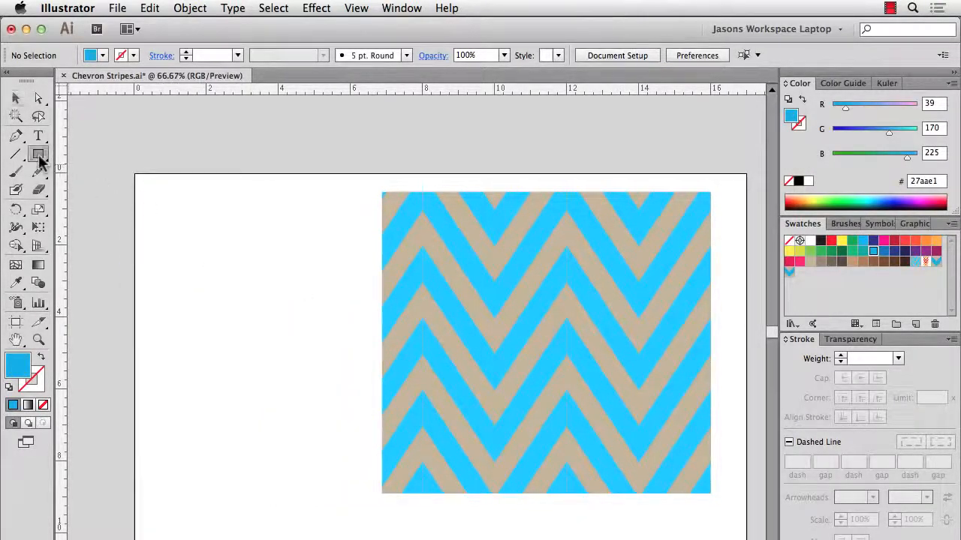
left_click(159, 196)
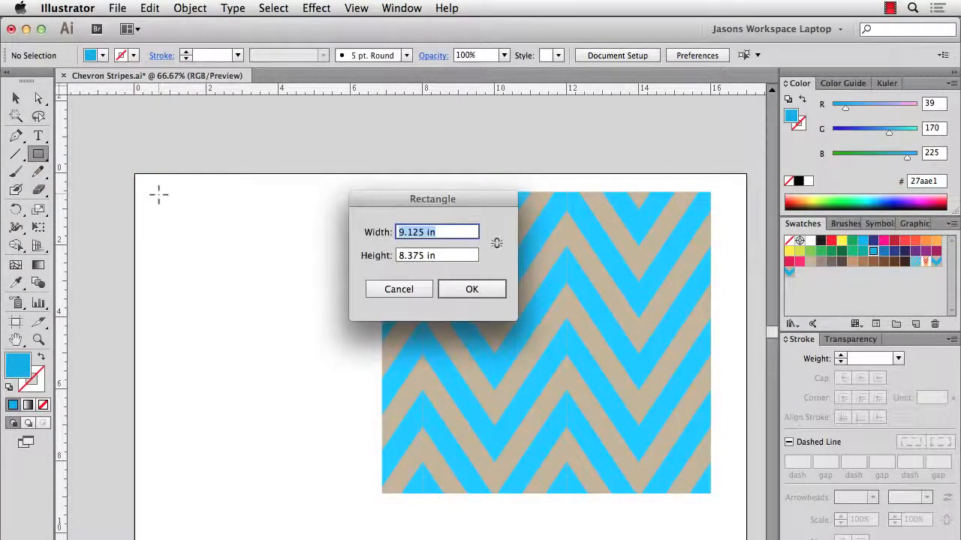
type("4")
key("Tab")
type("4")
key("Tab")
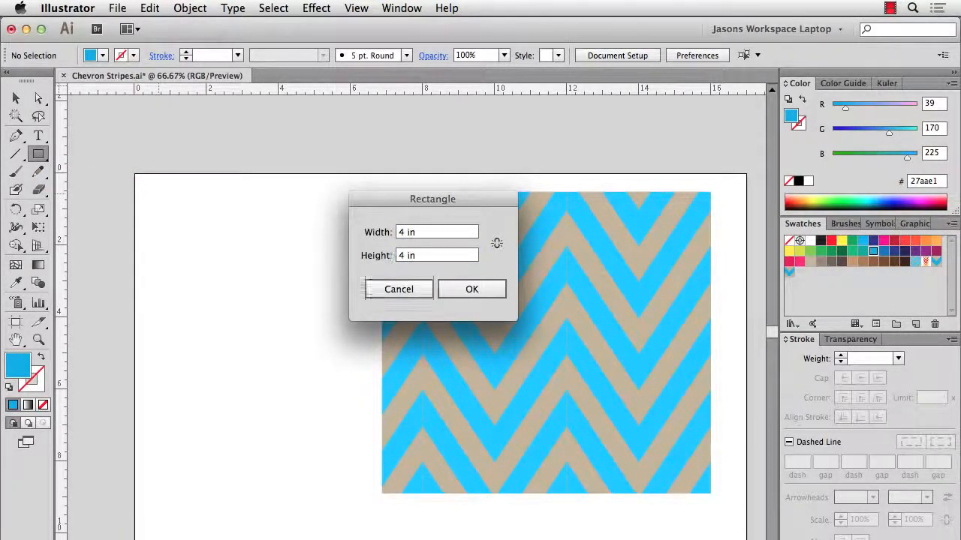
left_click(468, 290)
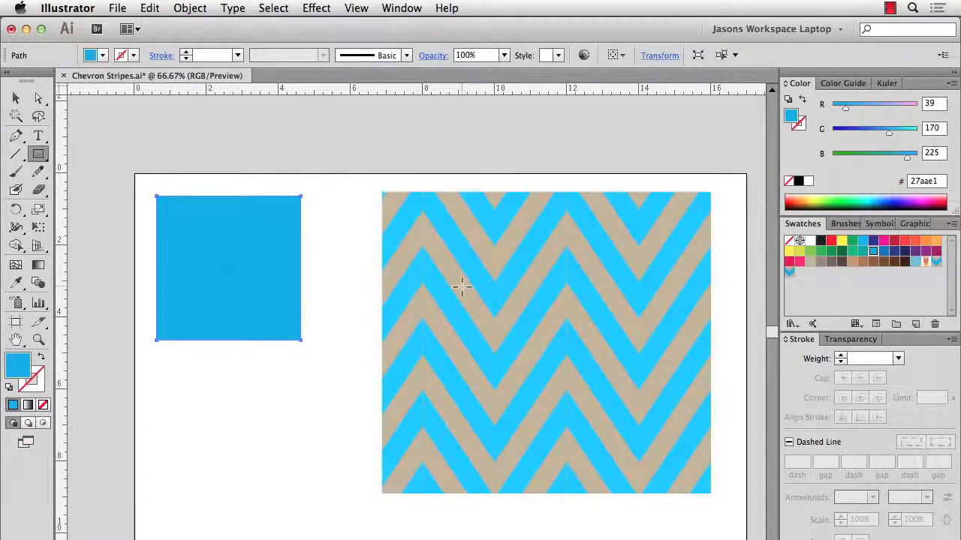
Paste a copy of the blue square directly in front of it and fill the copy with dark green
key("super+c")
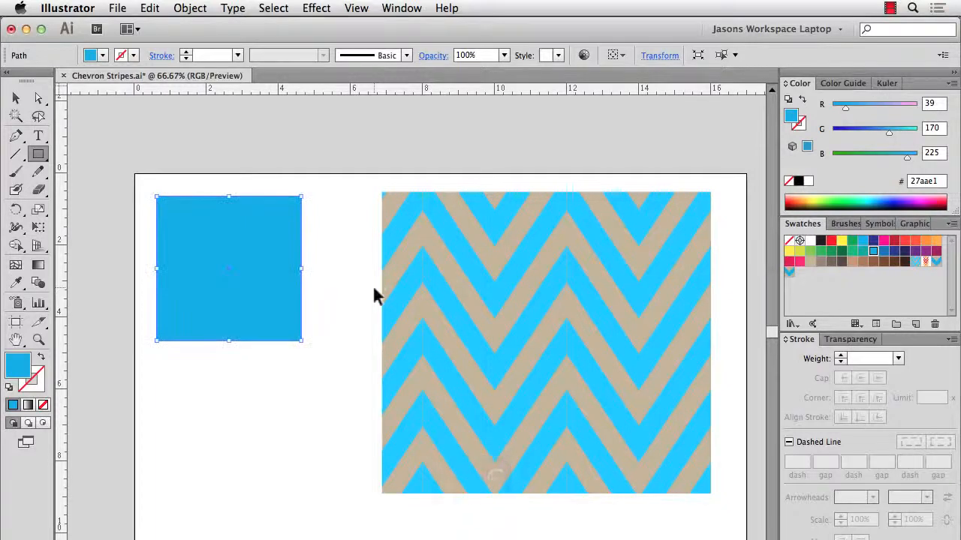
key("super+f")
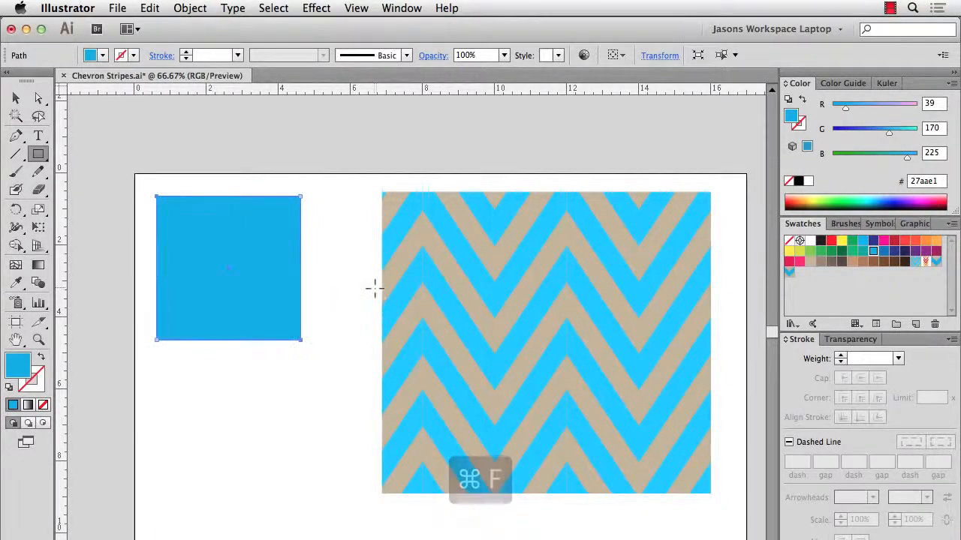
left_click(842, 253)
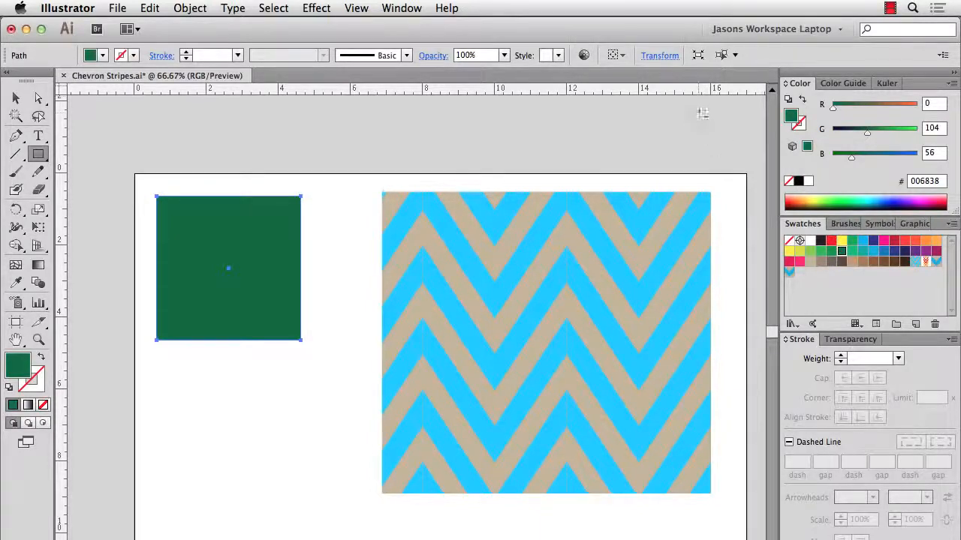
Set the green copy's height to 1 in, keeping its top edge aligned with the blue square
left_click(659, 57)
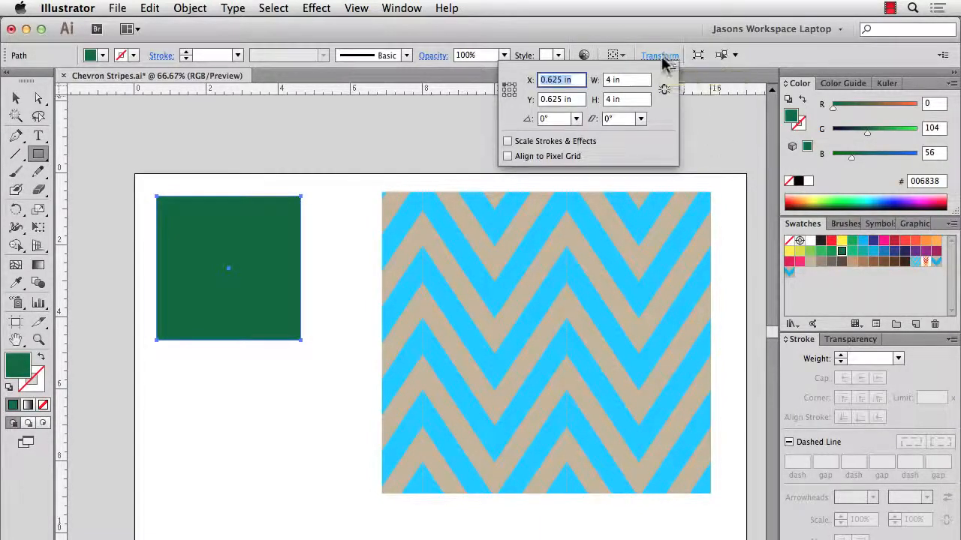
left_click(629, 104)
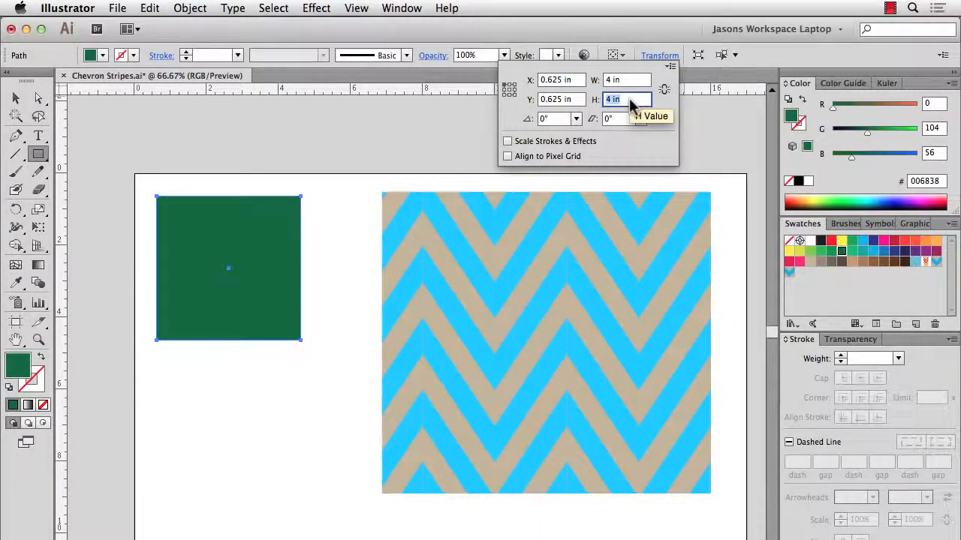
type("1")
key("Tab")
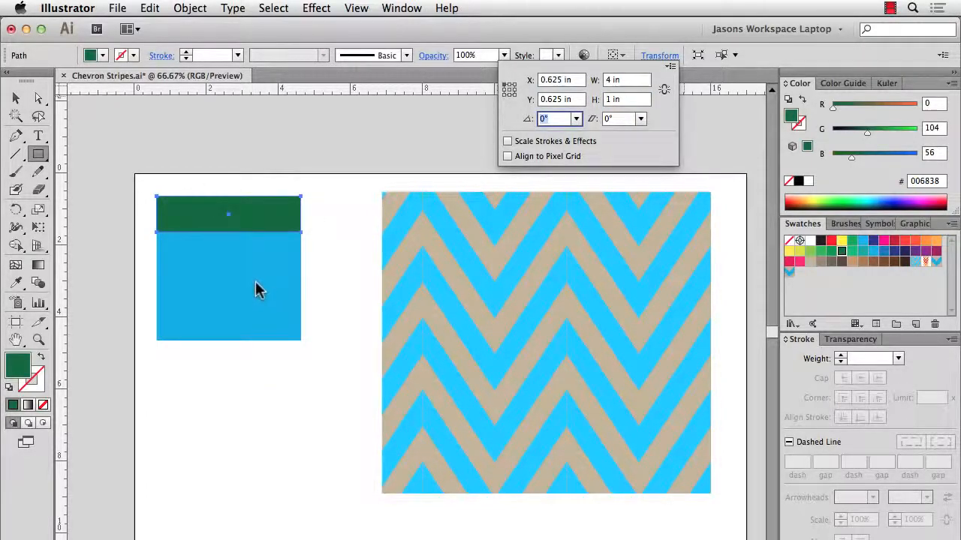
Add anchor points at the midpoints of the green rectangle's sides with Add Anchor Points
left_click(194, 9)
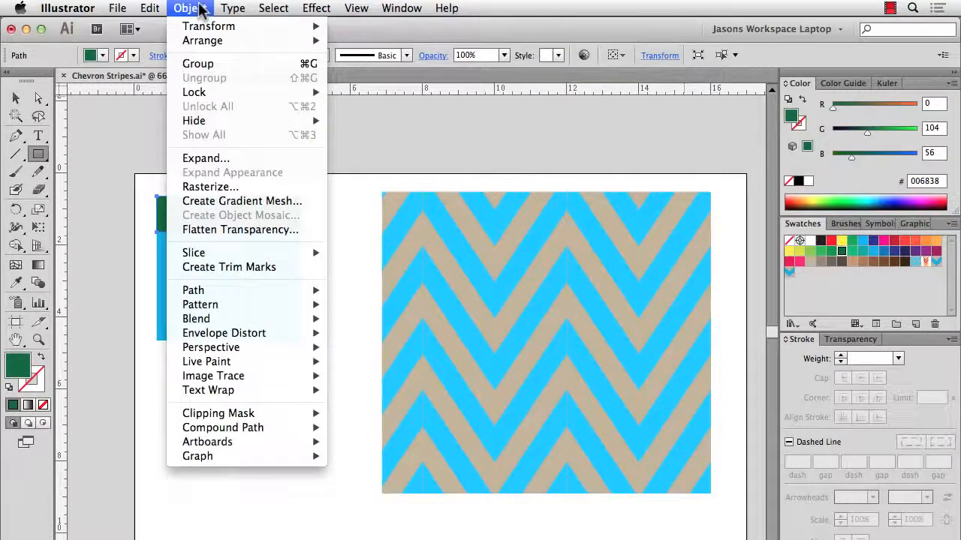
mouse_move(230, 291)
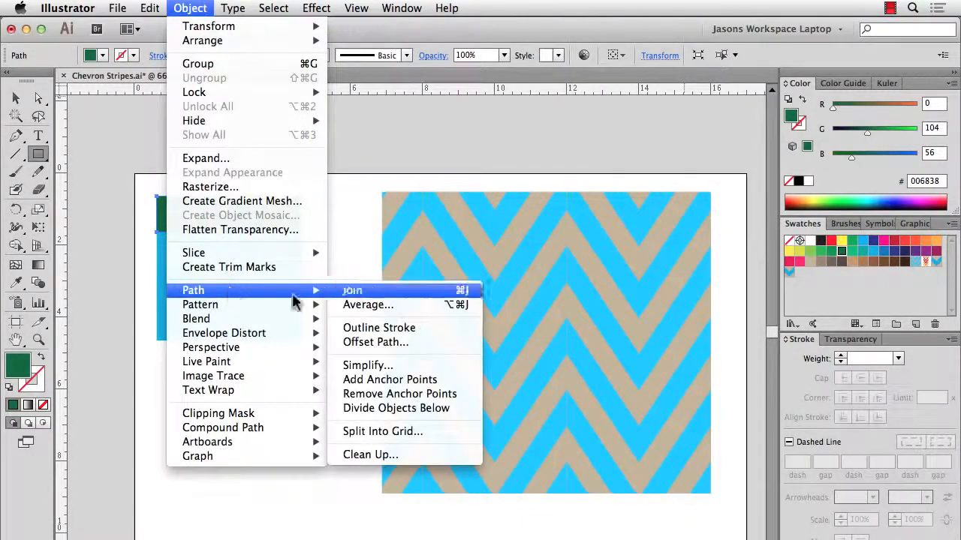
left_click(390, 380)
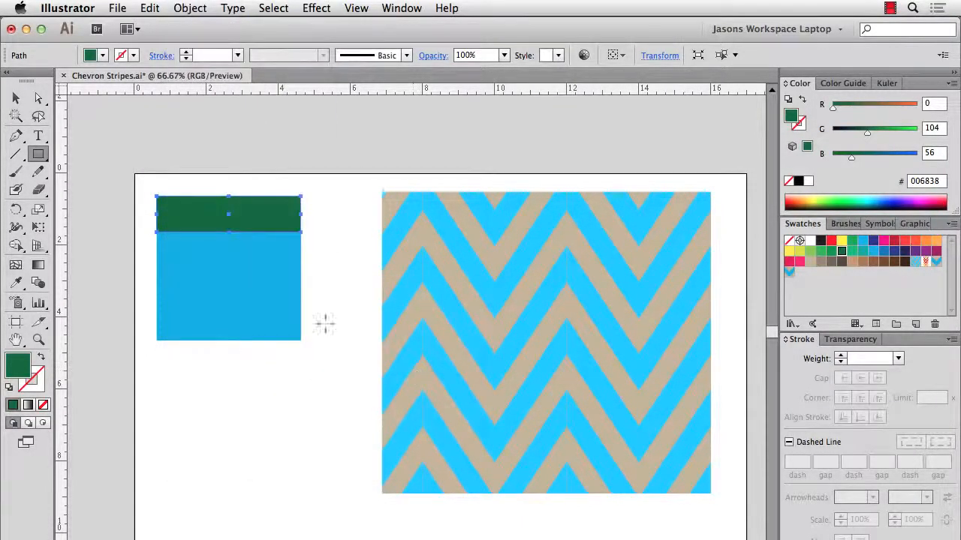
key("super+1")
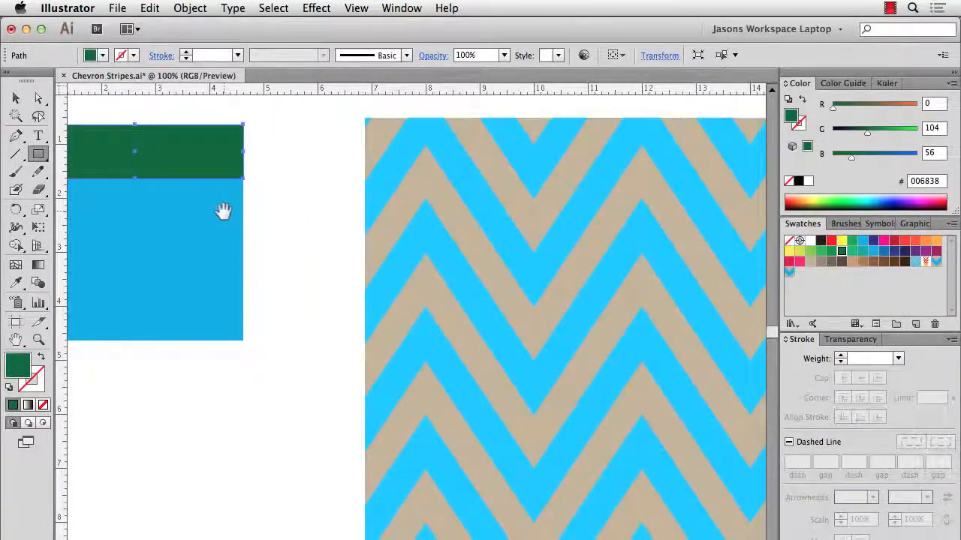
Pull the green rectangle's top and bottom midpoint anchors straight down together until the lower one meets the blue square's bottom edge
left_click_drag(221, 208, 290, 228)
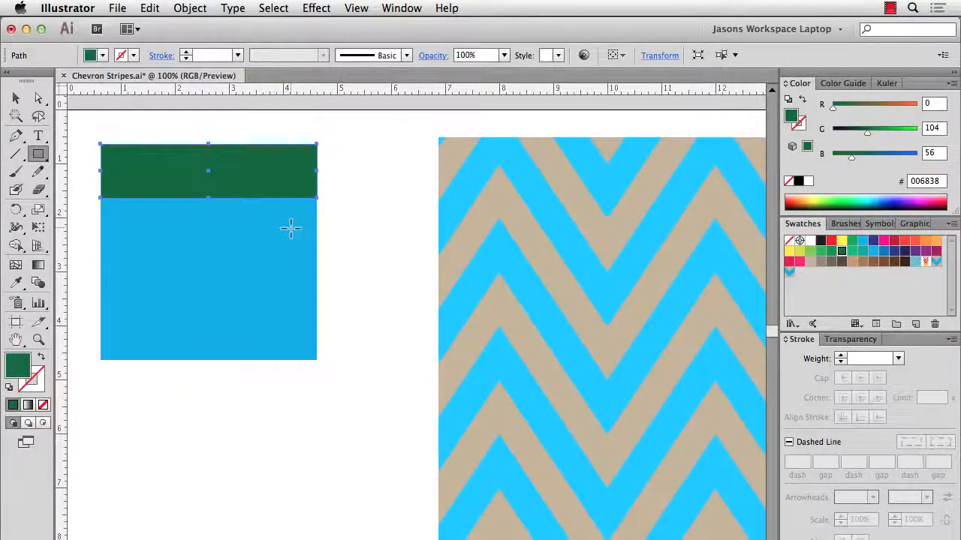
key("a")
left_click(208, 145)
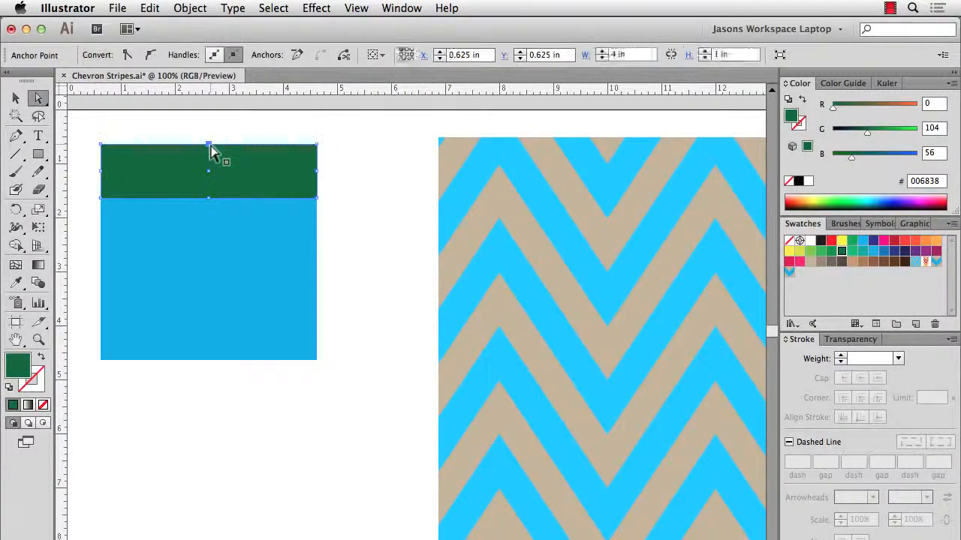
left_click(209, 198, "shift")
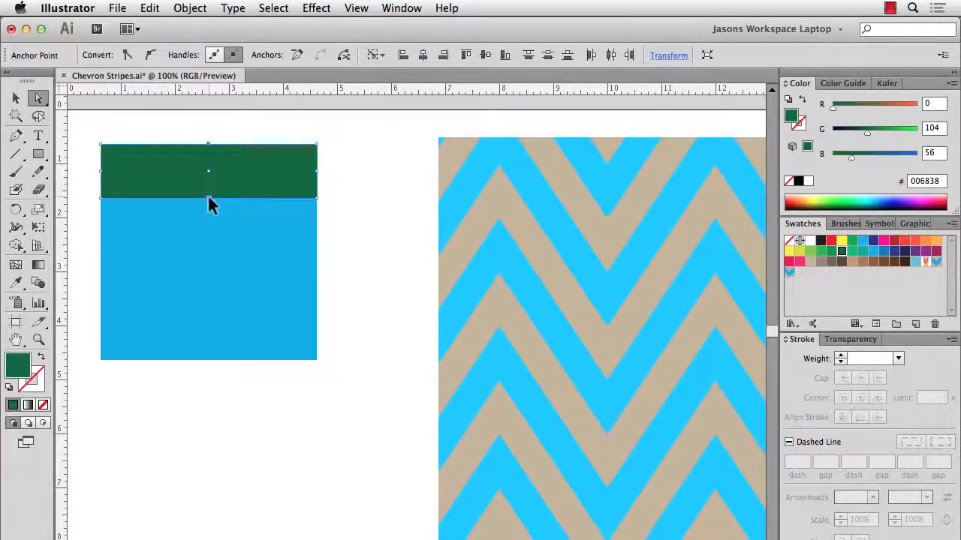
left_click_drag(209, 198, 209, 211)
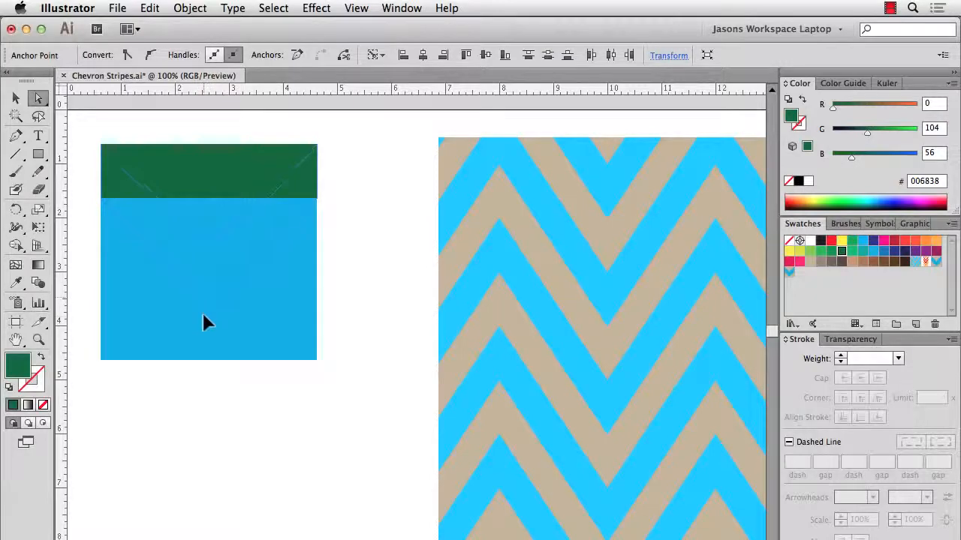
left_click_drag(204, 315, 210, 360)
left_click(233, 408)
Save the blue square with its single green chevron as a pattern swatch and fill the large rectangle with it
key("v")
left_click_drag(260, 426, 148, 231)
left_click_drag(194, 270, 803, 292)
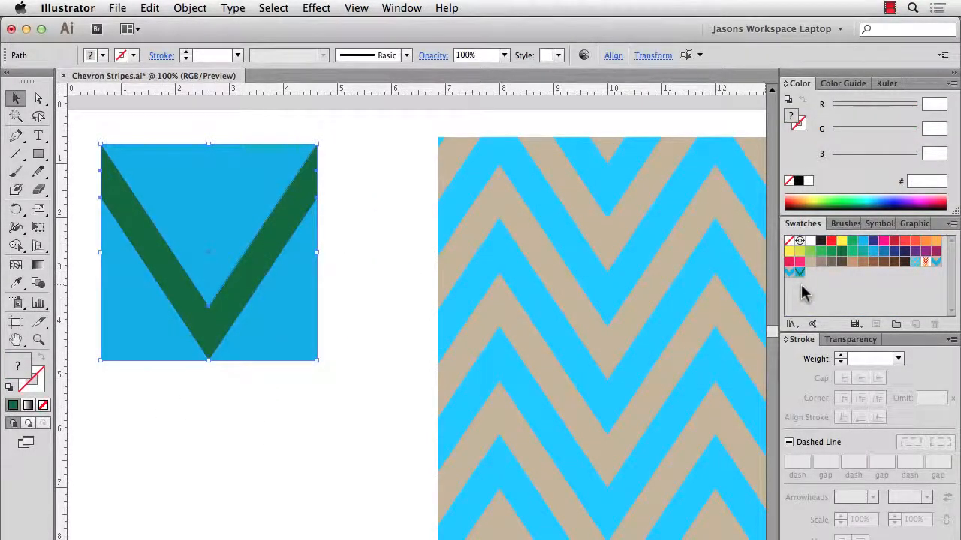
left_click(684, 267)
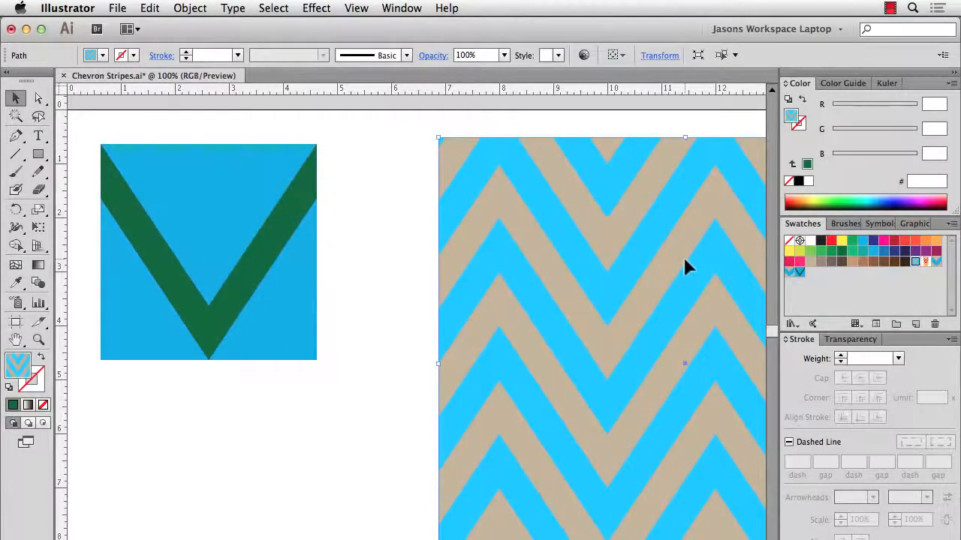
left_click(799, 272)
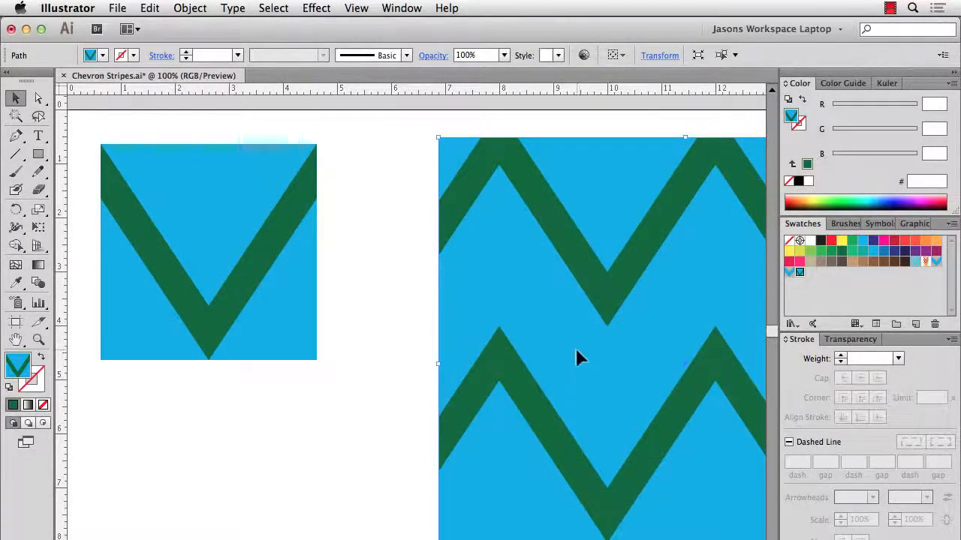
Compare the earlier tan and blue chevron pattern in the large rectangle, returning to the single green chevron pattern
left_click(915, 262)
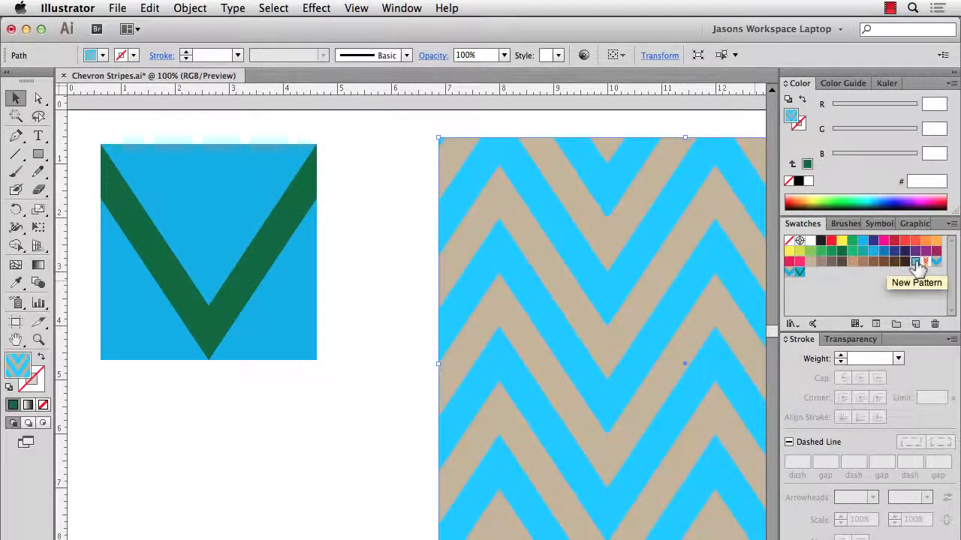
left_click(799, 272)
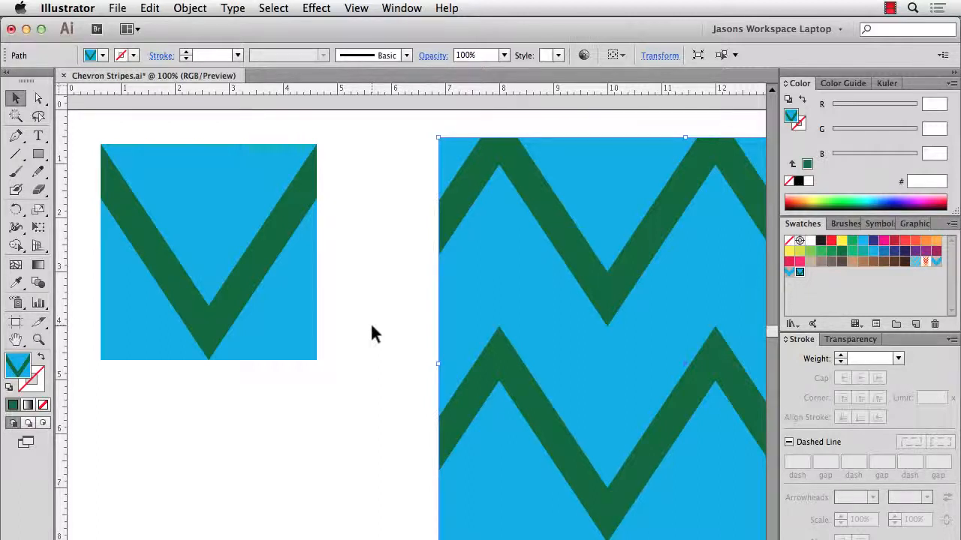
left_click(347, 325)
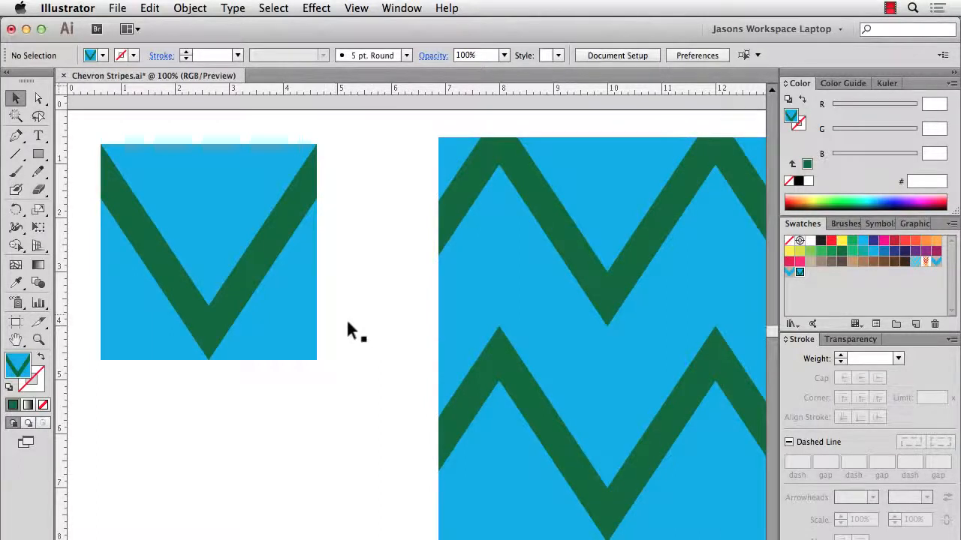
Copy the green chevron 2 in straight down using Move, with 0 in horizontal and 2 in vertical offset
left_click(238, 290)
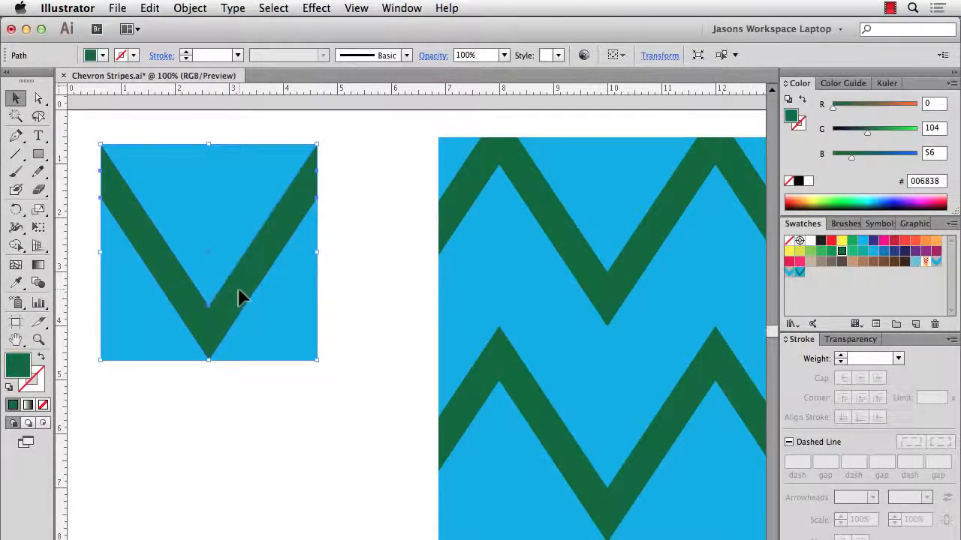
double_click(17, 102)
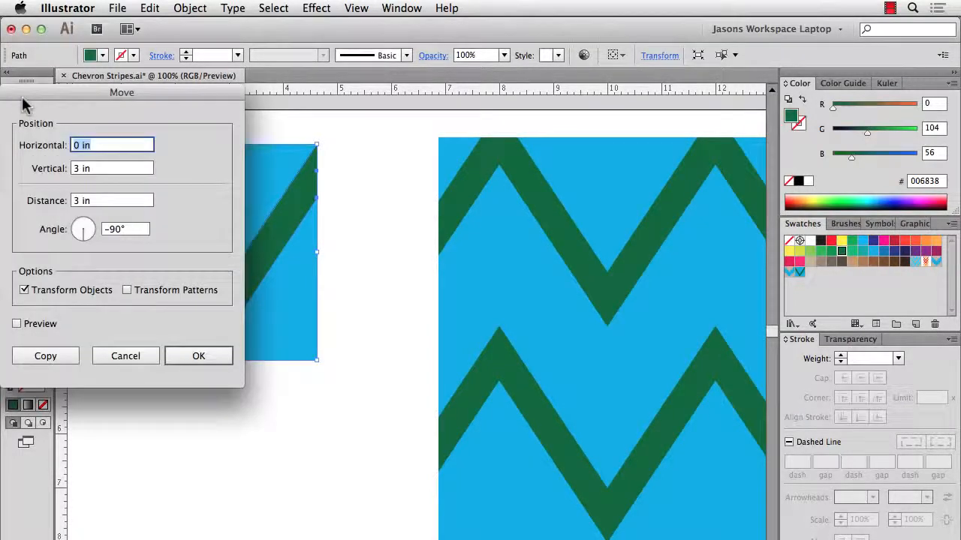
left_click_drag(26, 103, 364, 147)
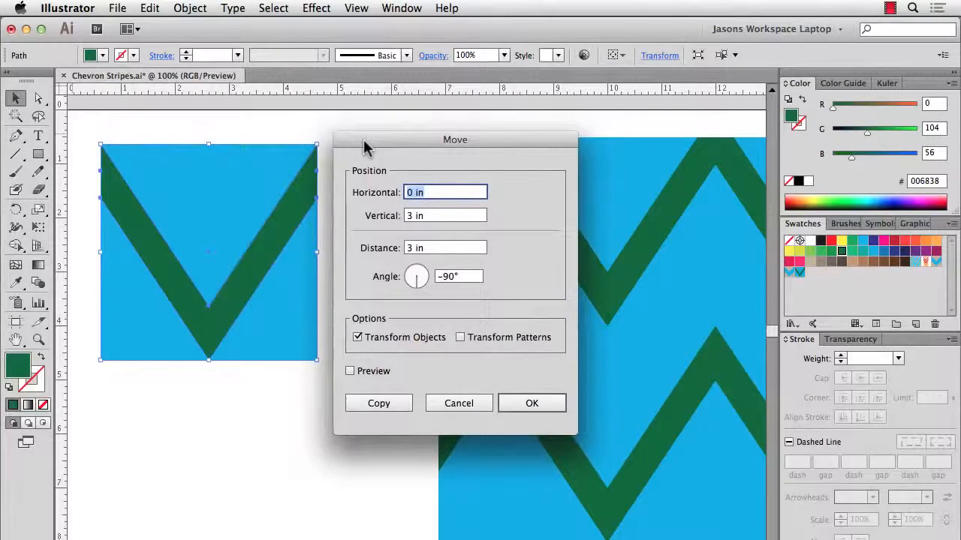
key("Tab")
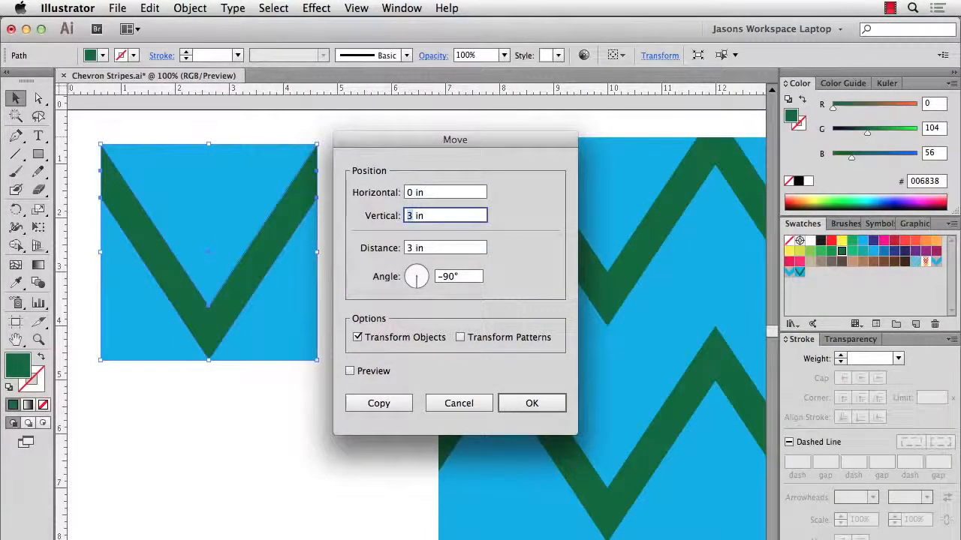
type("2")
left_click(373, 371)
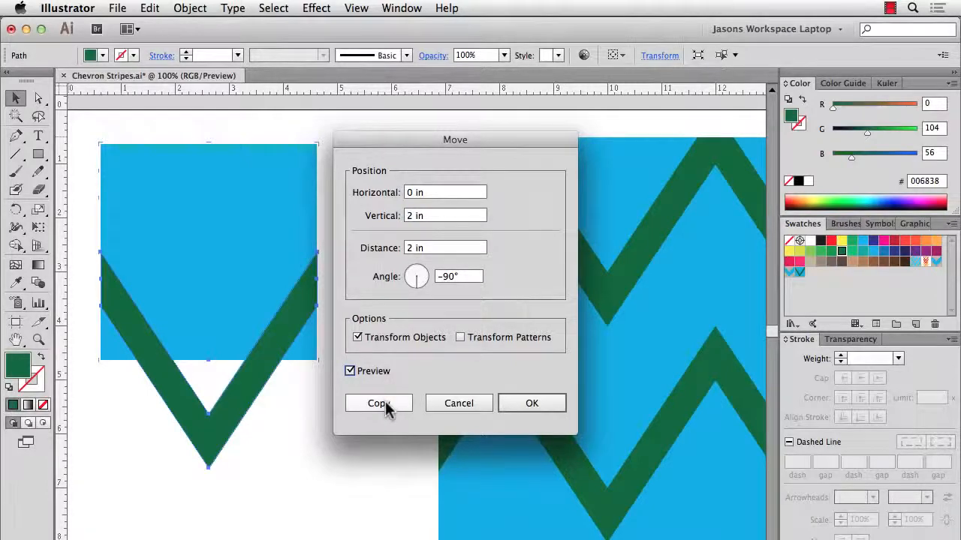
left_click(381, 404)
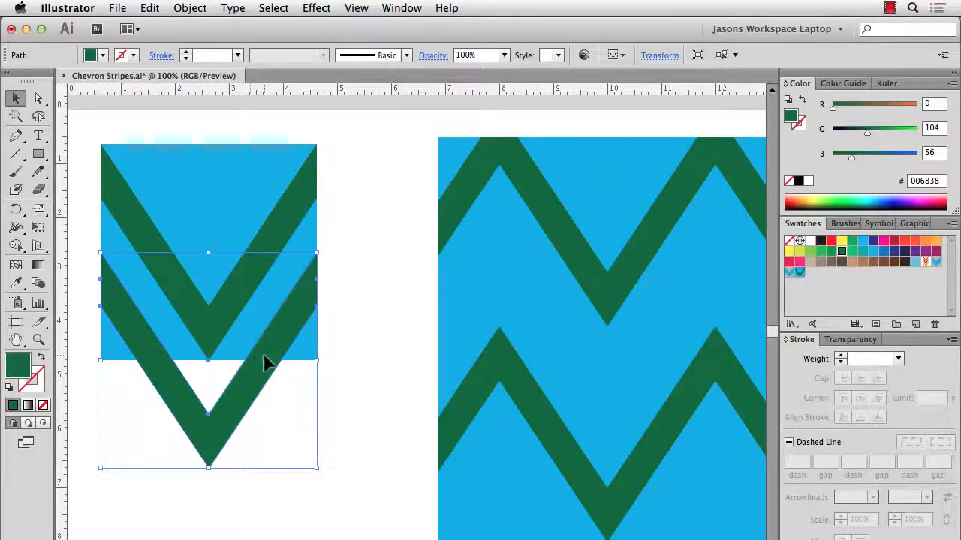
left_click(353, 304)
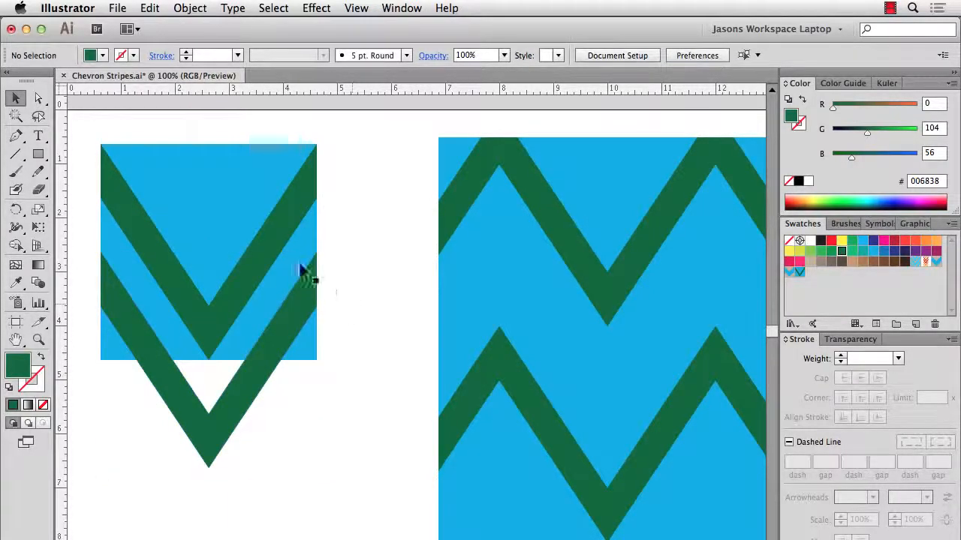
Copy the original green chevron 2 in straight up using Move, with a vertical offset of -2 in
left_click(261, 253)
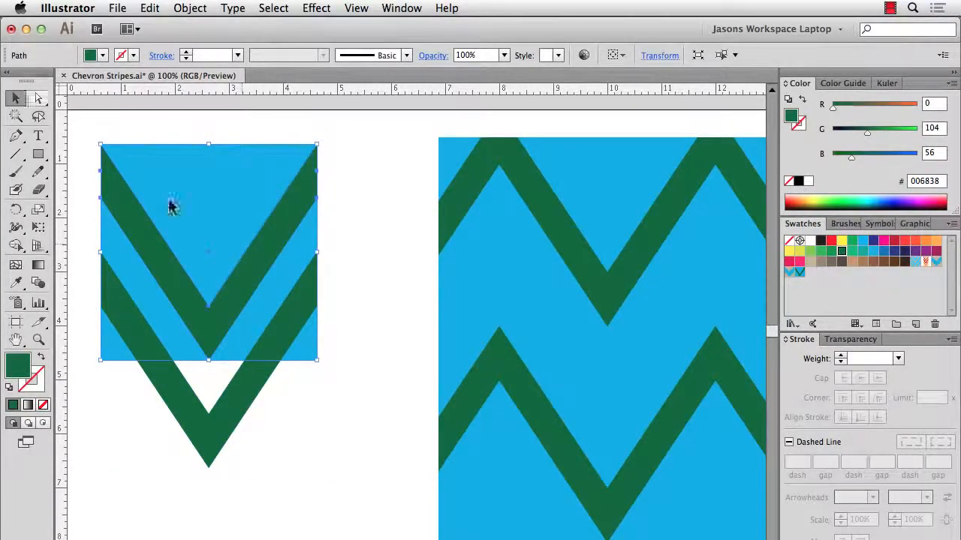
double_click(13, 96)
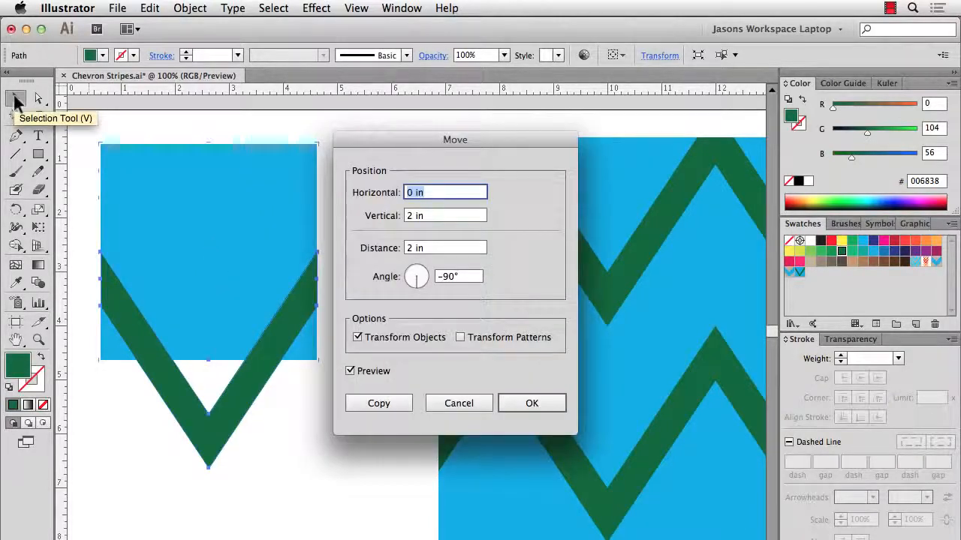
left_click(408, 216)
type("-")
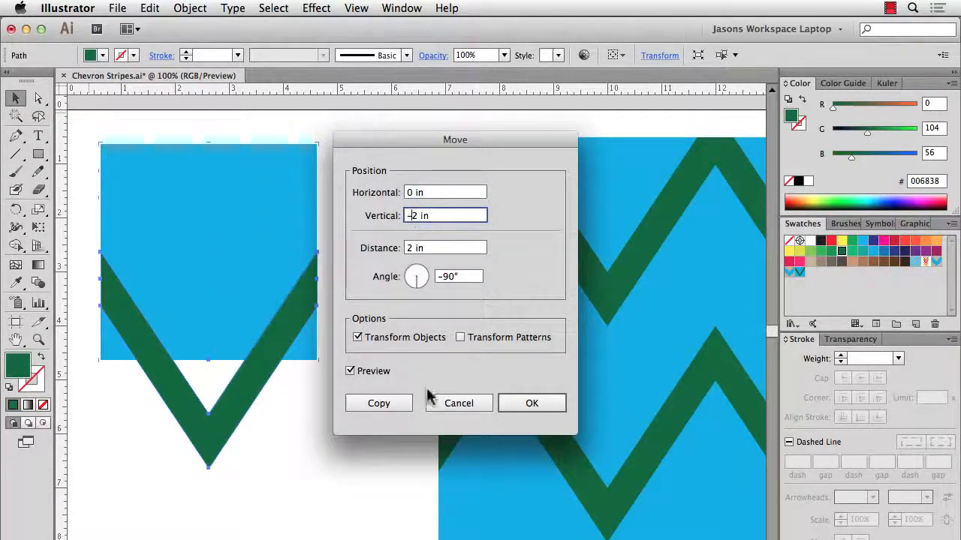
left_click(391, 404)
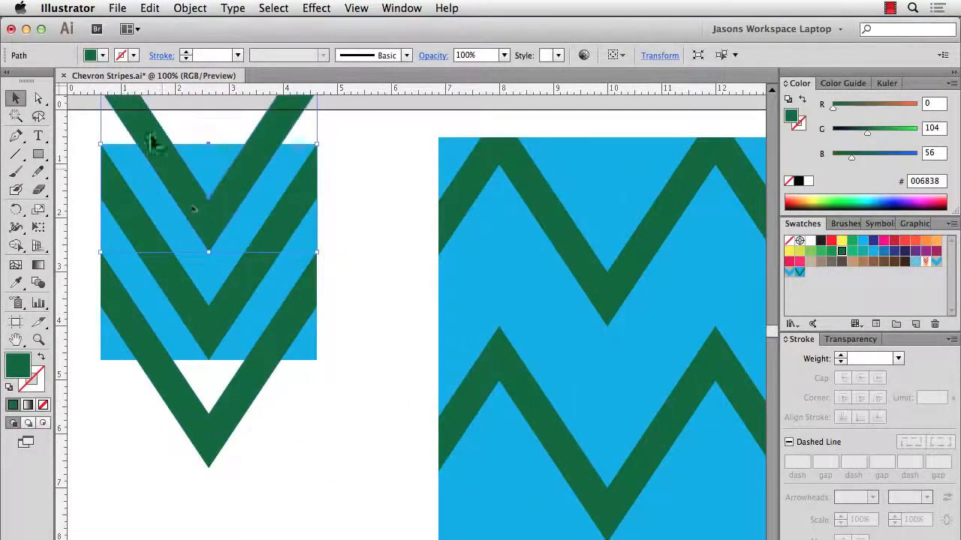
left_click(354, 184)
Save the blue square and all three green chevrons as a pattern swatch and test it in the large rectangle
left_click_drag(357, 186, 357, 235)
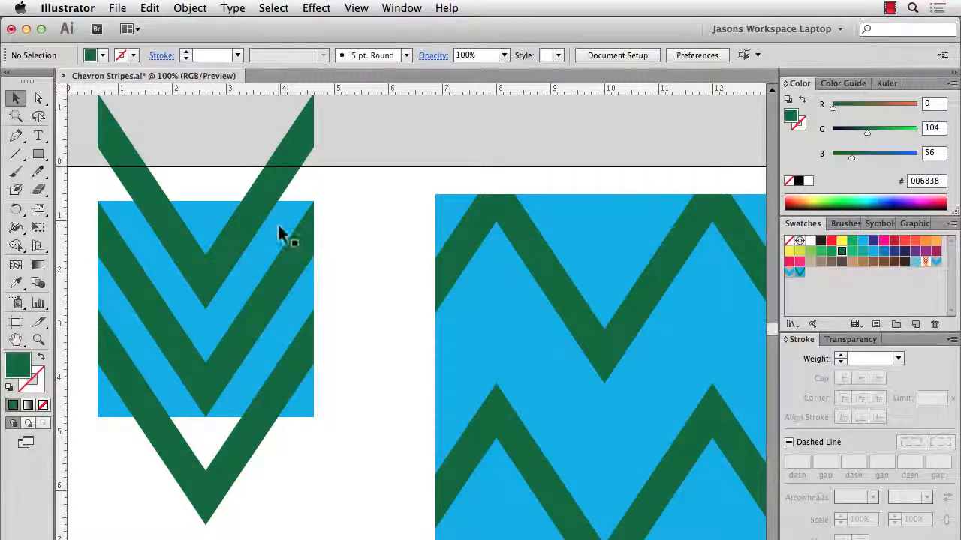
left_click_drag(345, 472, 95, 212)
left_click_drag(182, 311, 823, 300)
left_click(653, 290)
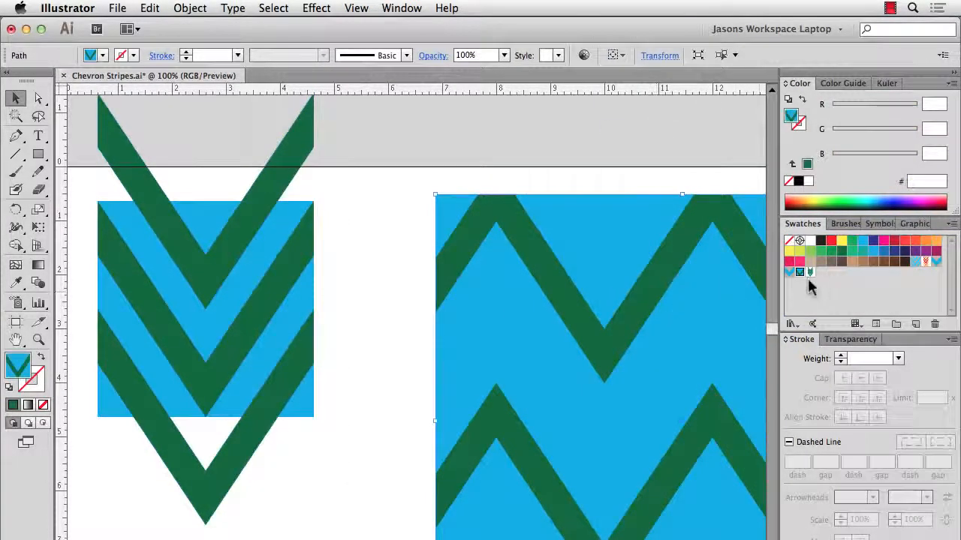
left_click(809, 273)
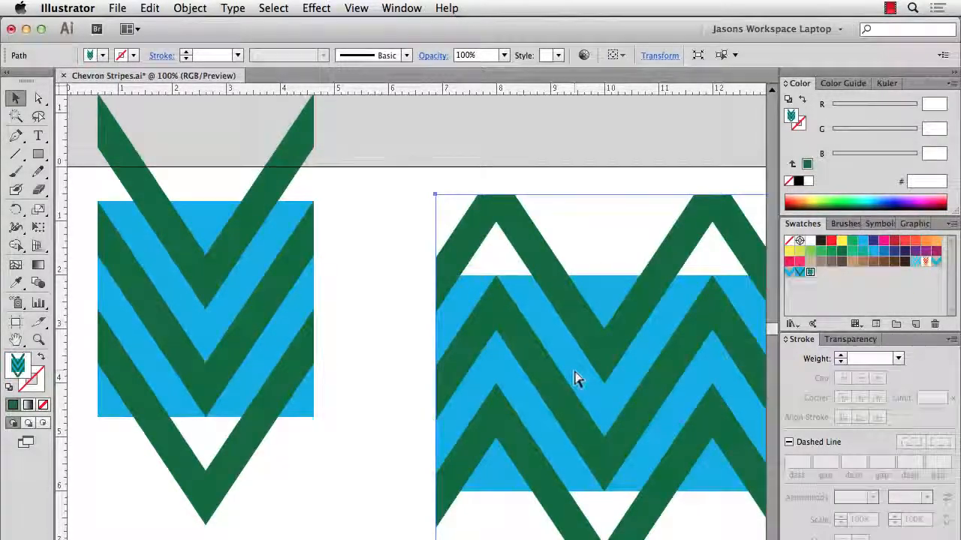
key("super+minus")
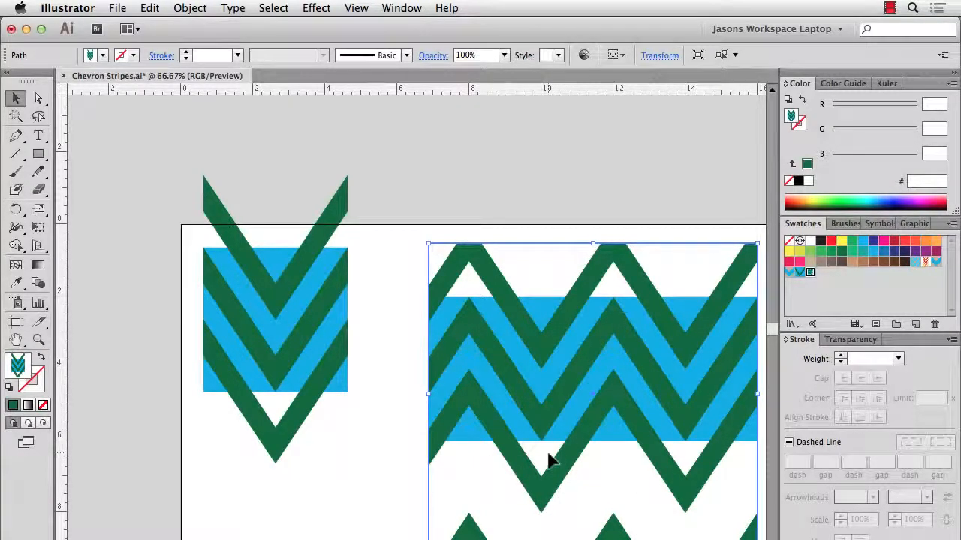
key("super+shift+a")
Paste a copy of the blue square directly behind it and remove the copy's fill to make the tile boundary
key("super+plus")
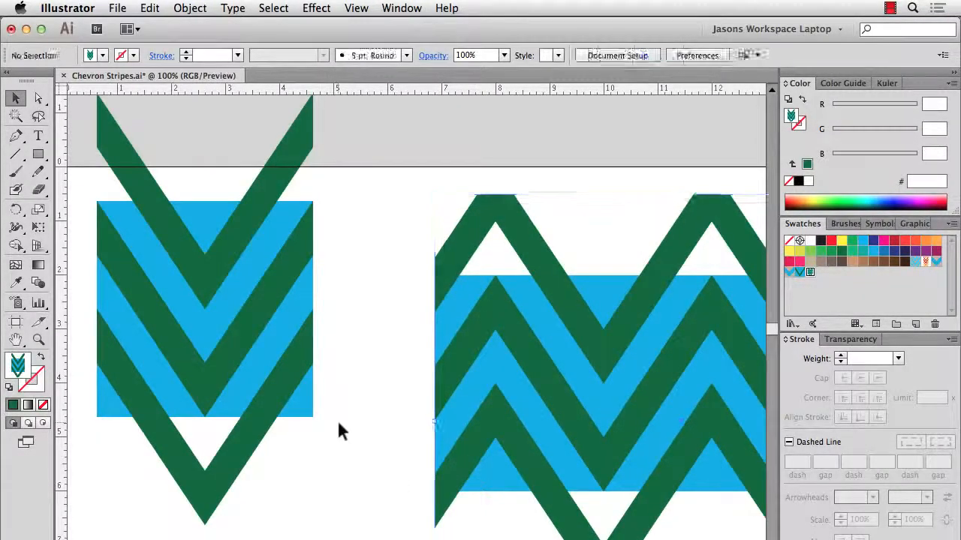
left_click(302, 303)
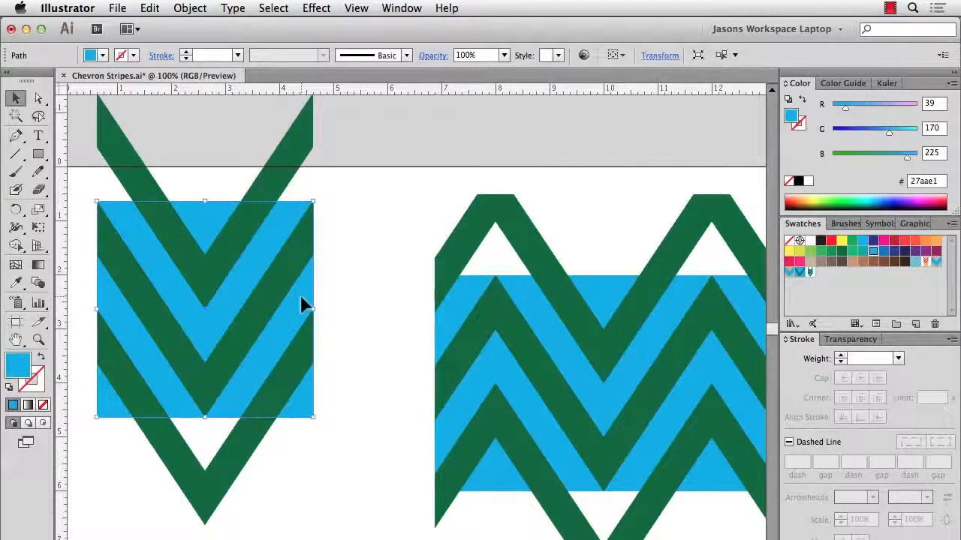
key("super+c")
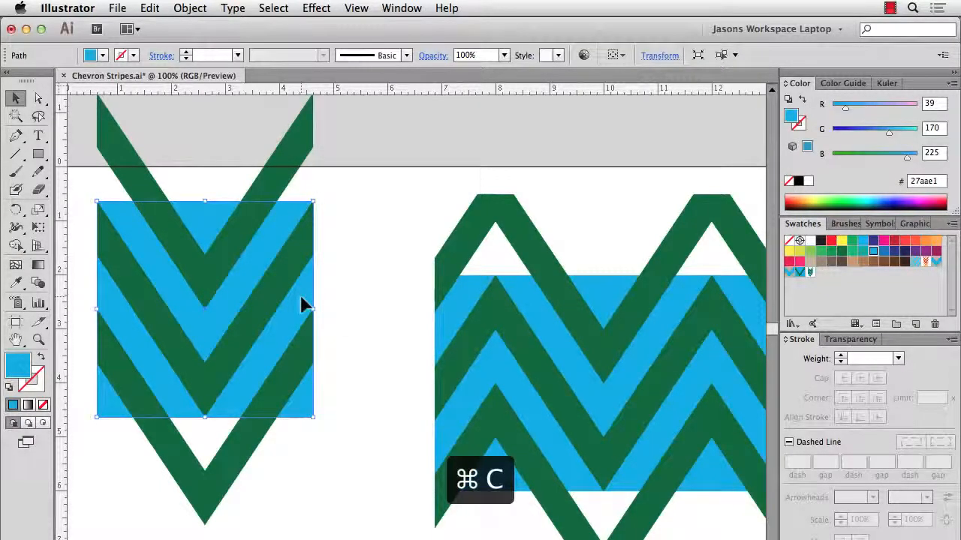
left_click(150, 7)
key("super+b")
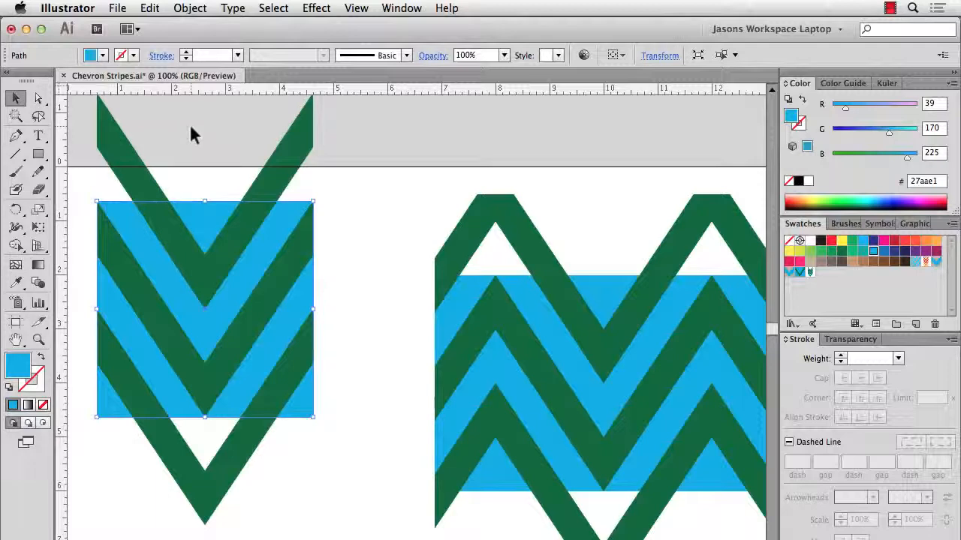
left_click(43, 406)
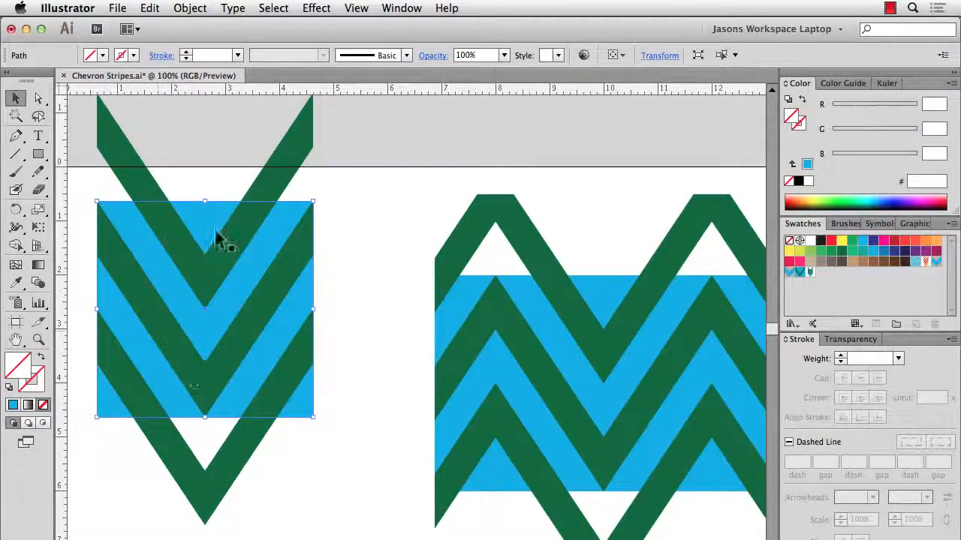
left_click(334, 337)
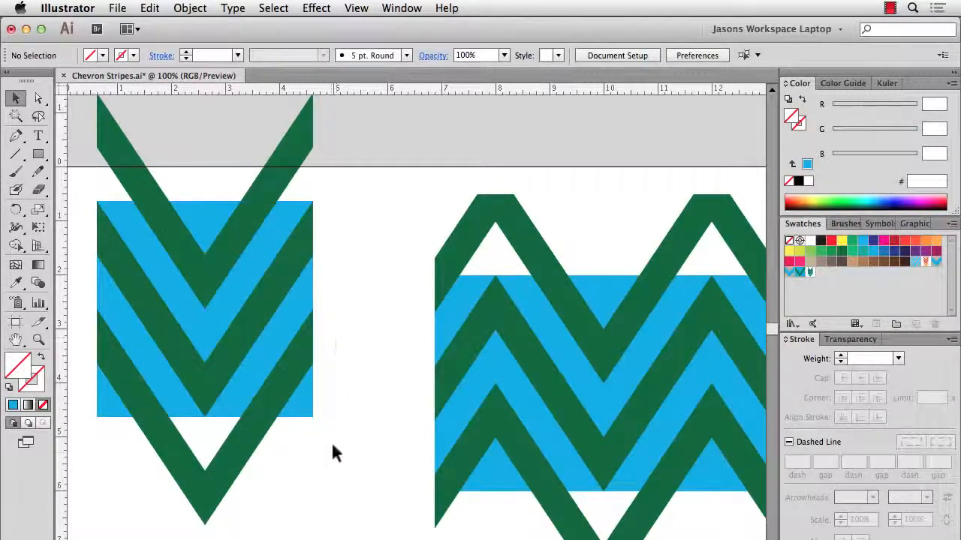
Save the chevron artwork with its unfilled bounding square as a new pattern swatch and fill the large rectangle with it
left_click_drag(331, 445, 103, 160)
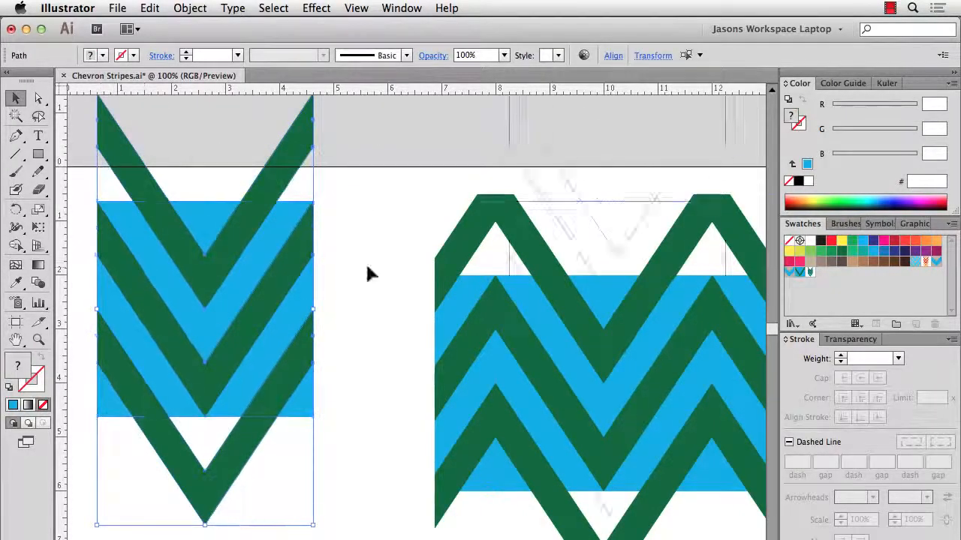
left_click_drag(368, 273, 817, 300)
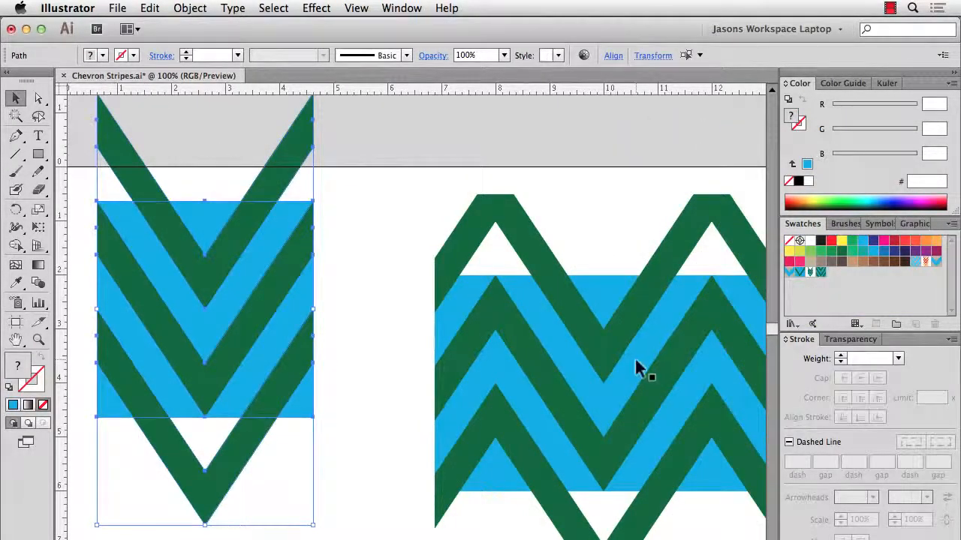
left_click(636, 366)
left_click(821, 272)
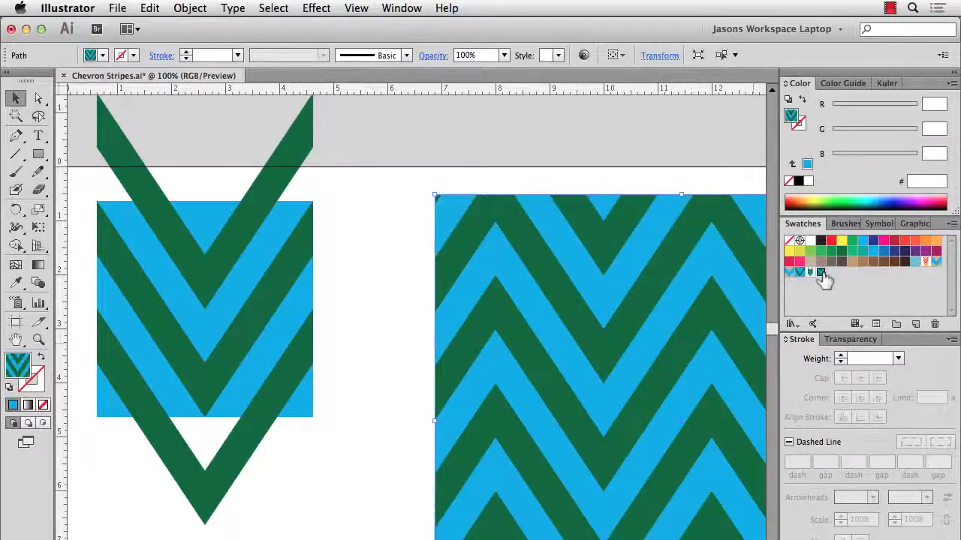
left_click_drag(664, 370, 397, 289)
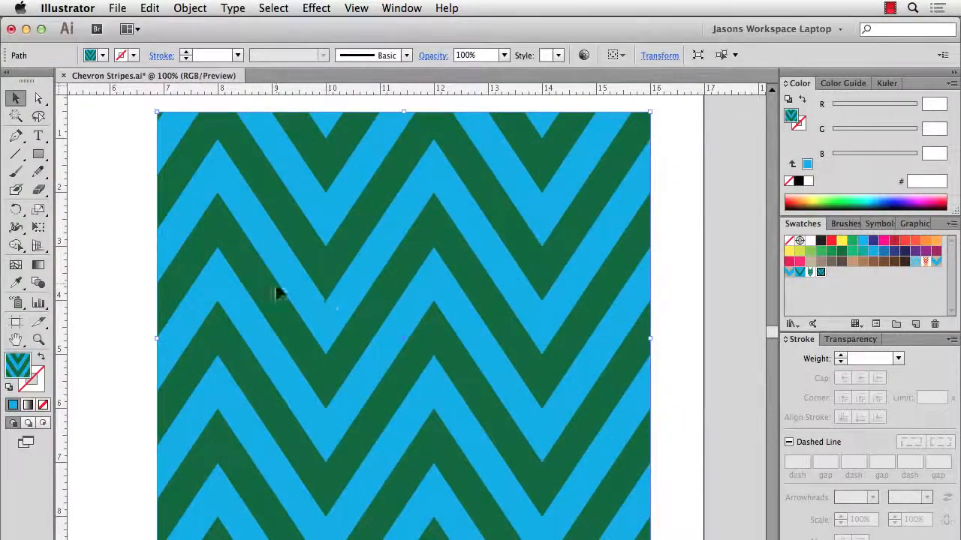
Scale only the pattern inside the large rectangle, leaving its outline unscaled, until the stripes form narrower, flatter zigzags
left_click(38, 210)
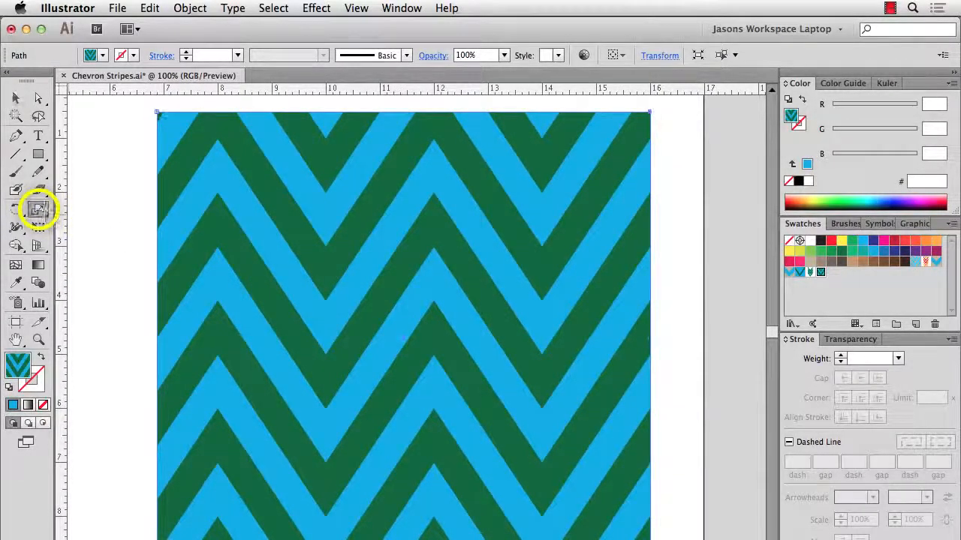
key("asciitilde")
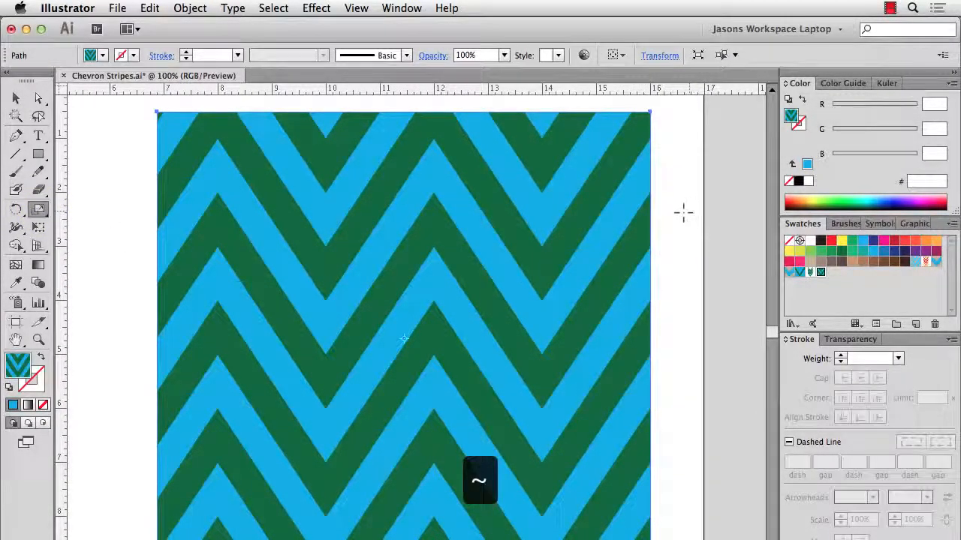
left_click_drag(677, 211, 745, 220)
left_click_drag(681, 241, 758, 252)
left_click_drag(685, 251, 678, 232)
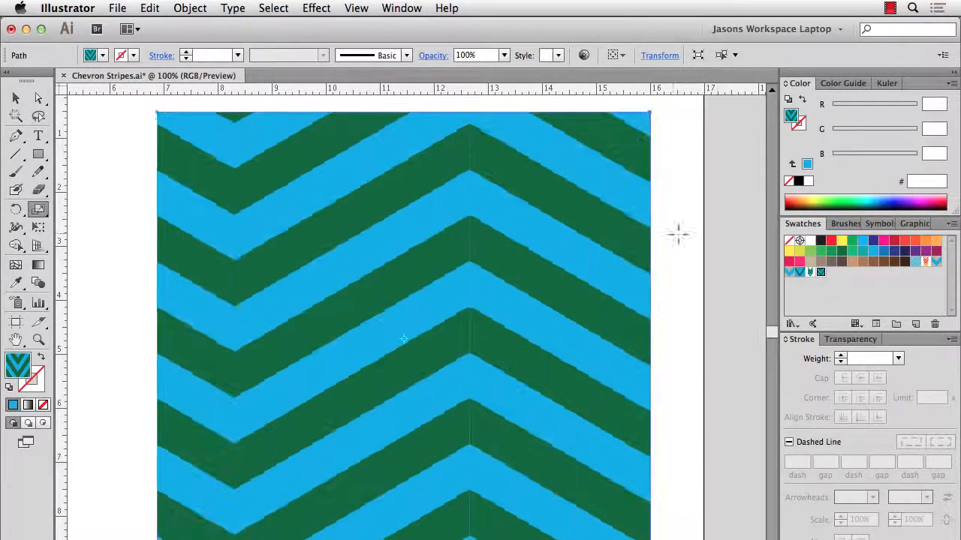
left_click_drag(735, 232, 736, 233)
left_click_drag(730, 157, 701, 255)
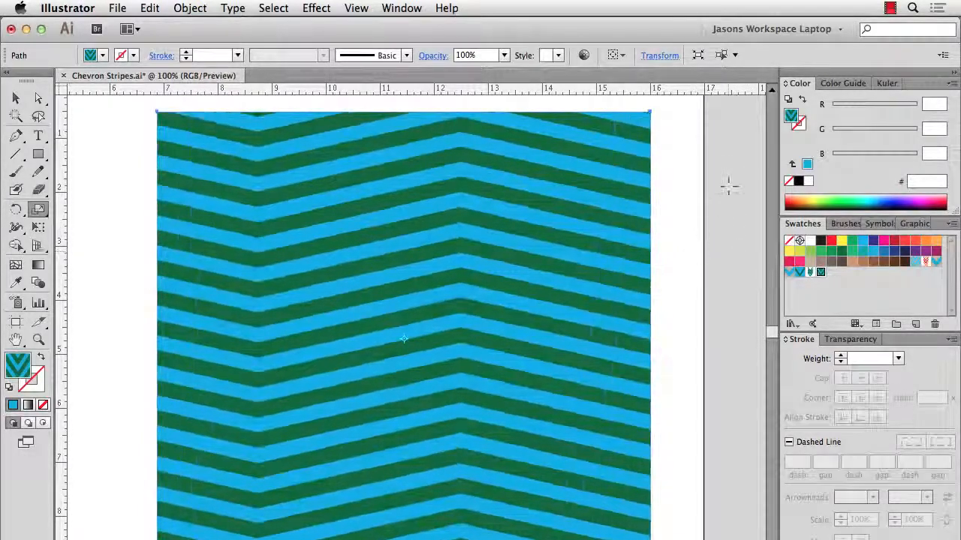
left_click_drag(732, 157, 704, 183)
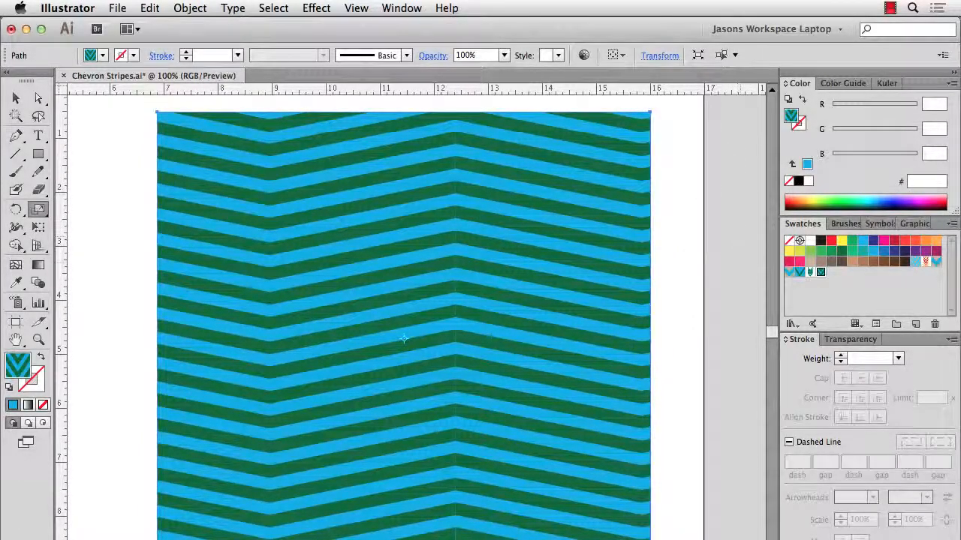
left_click_drag(704, 254, 691, 284)
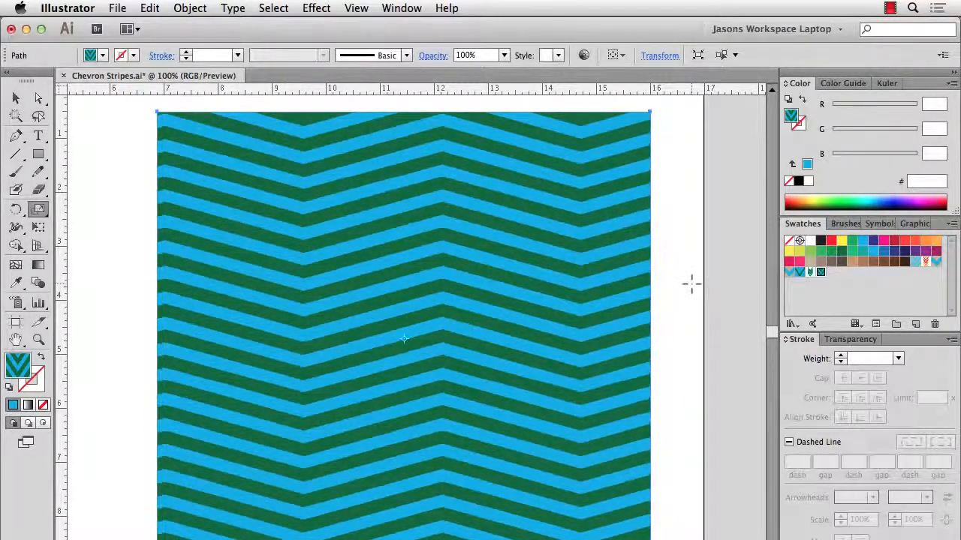
Fill the large rectangle with the red, orange and cream chevron pattern swatch
key("v")
left_click_drag(438, 307, 627, 307)
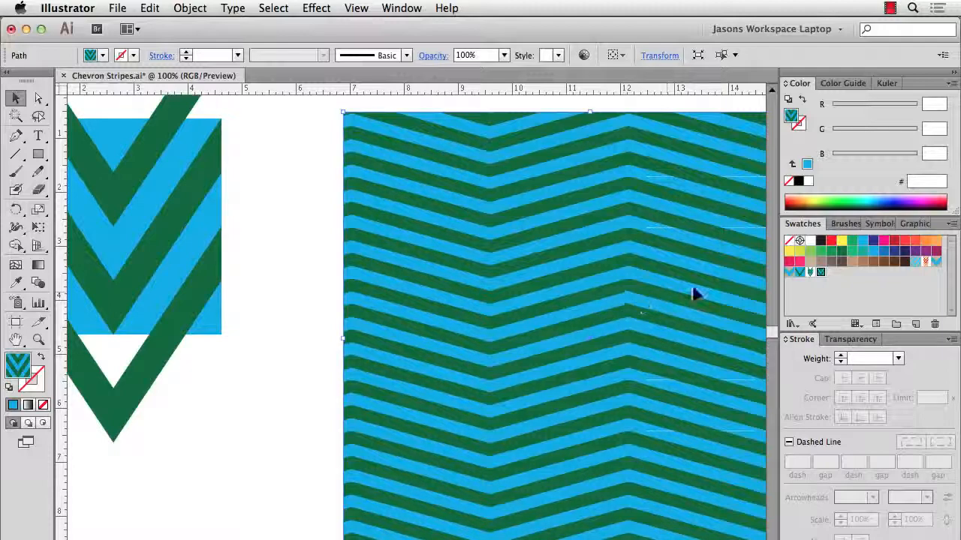
left_click(927, 263)
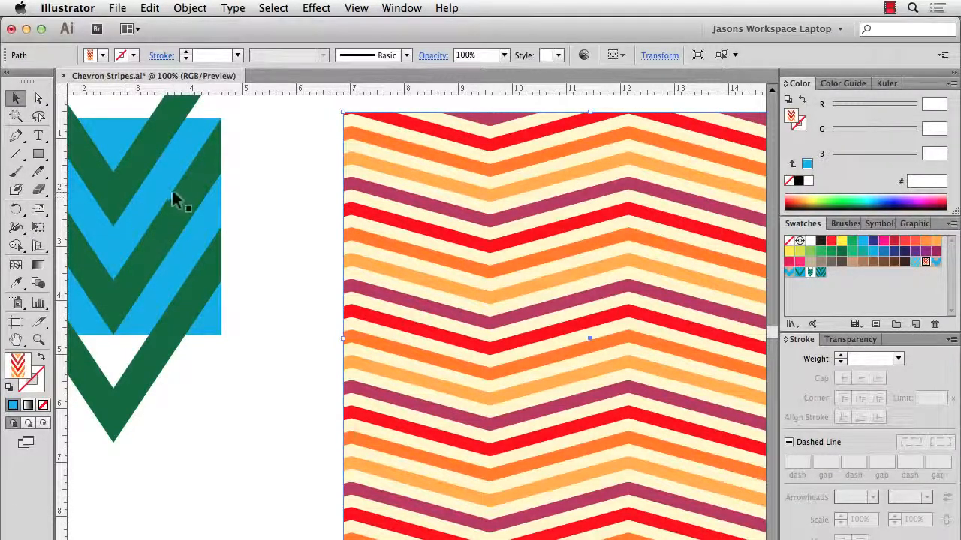
Set the height of the blue square and its unfilled bounding square to 8 in, extending them downward from their upper edge
left_click_drag(249, 250, 366, 255)
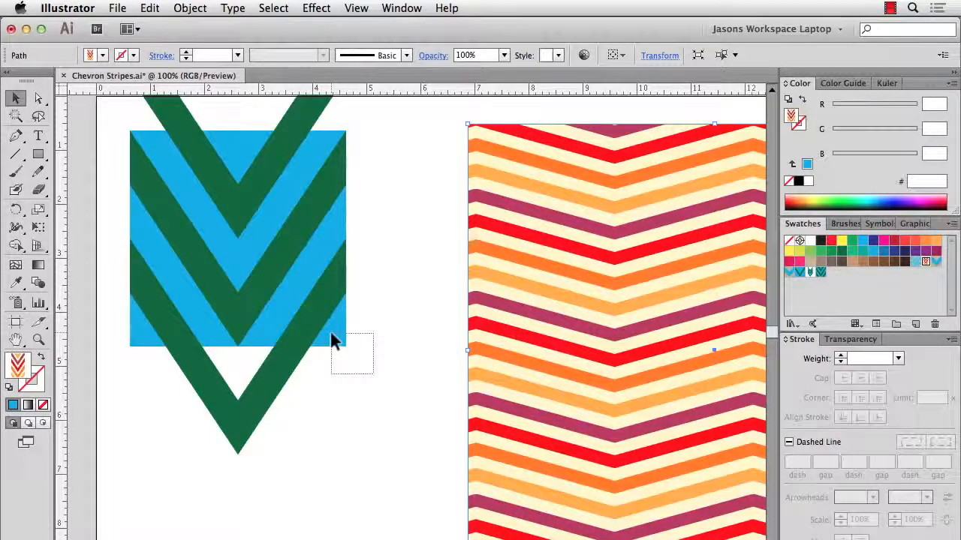
left_click_drag(332, 335, 332, 335)
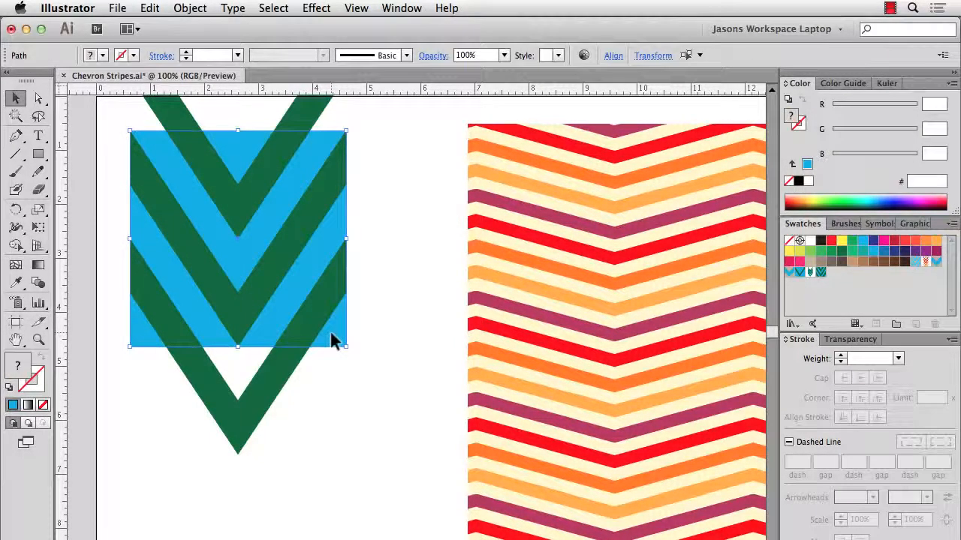
left_click(645, 61)
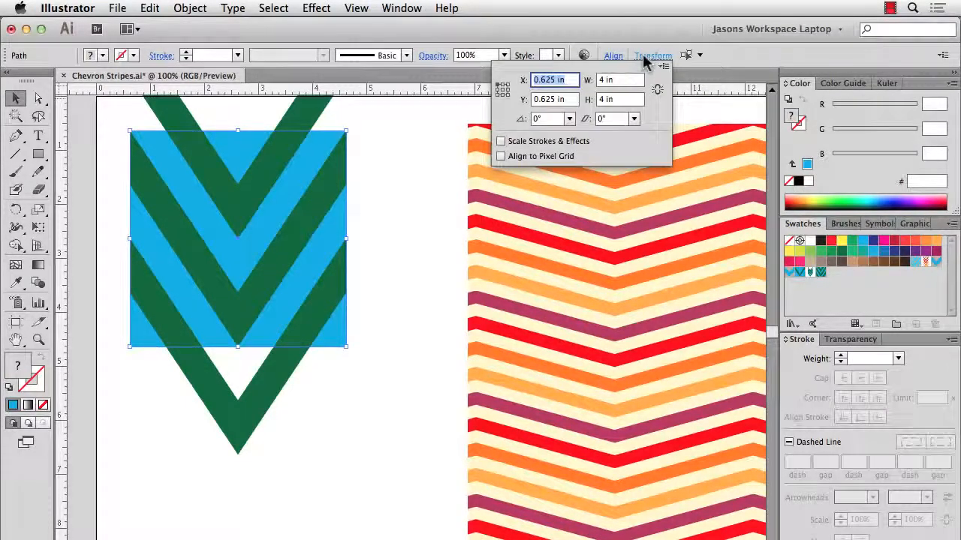
left_click(610, 101)
type("8")
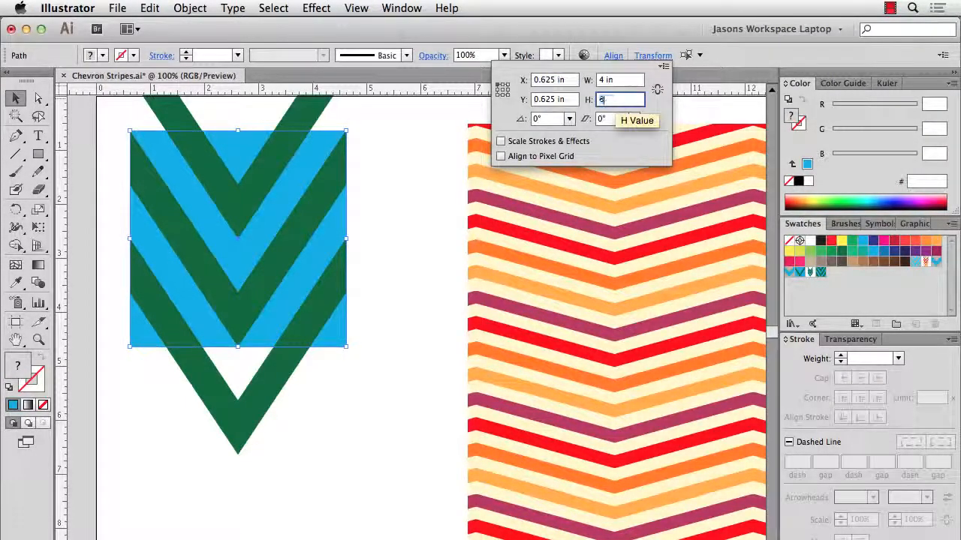
key("Return")
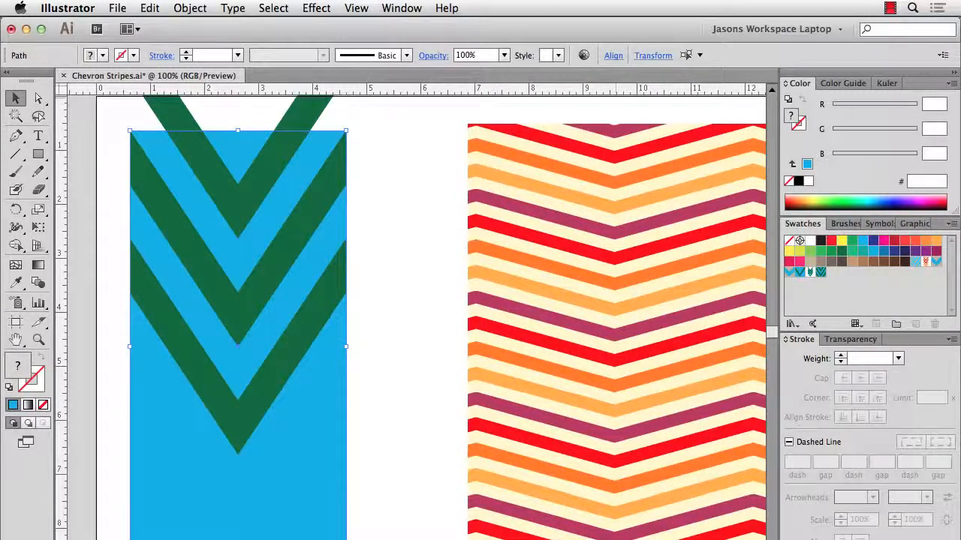
left_click(412, 259)
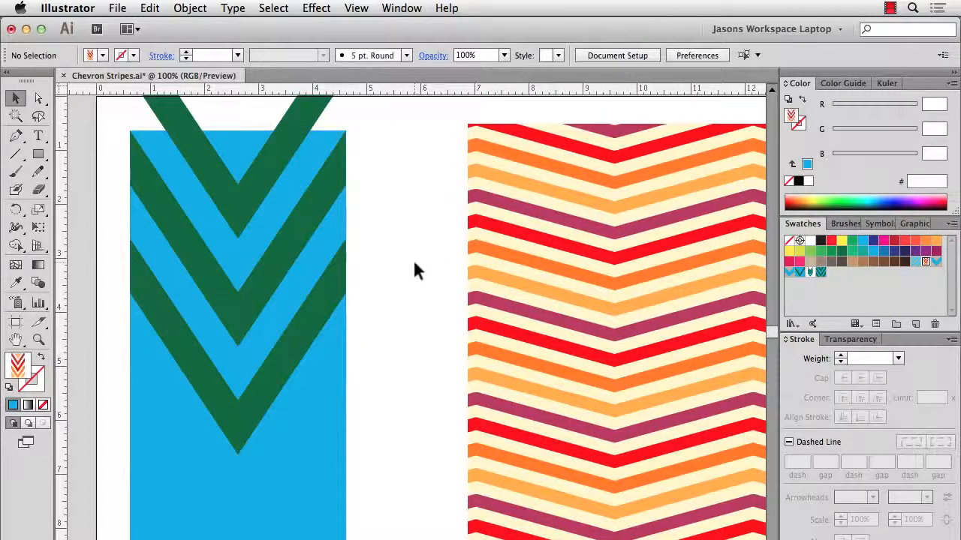
Copy the lowest green chevron 2 in straight down using Move, and repeat the transformation to add another chevron
left_click(310, 348)
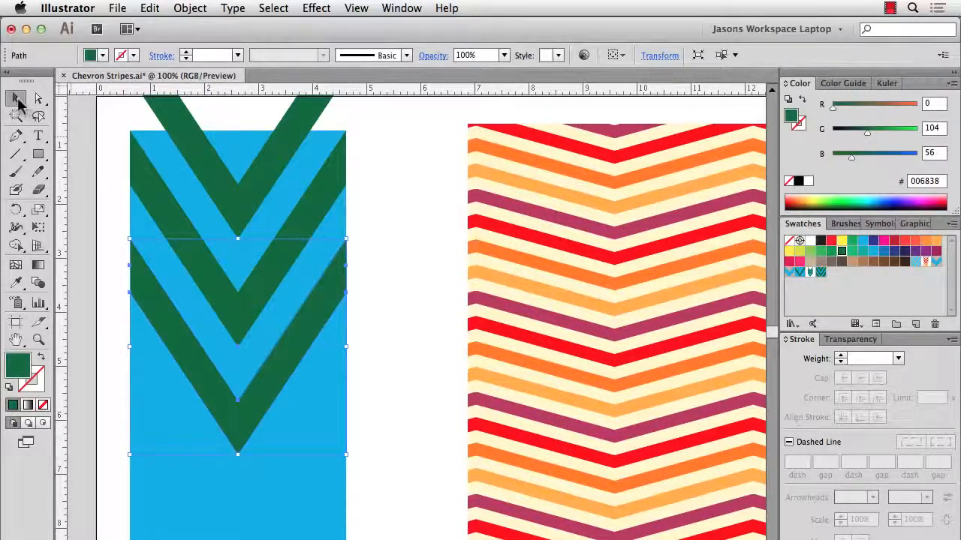
double_click(17, 100)
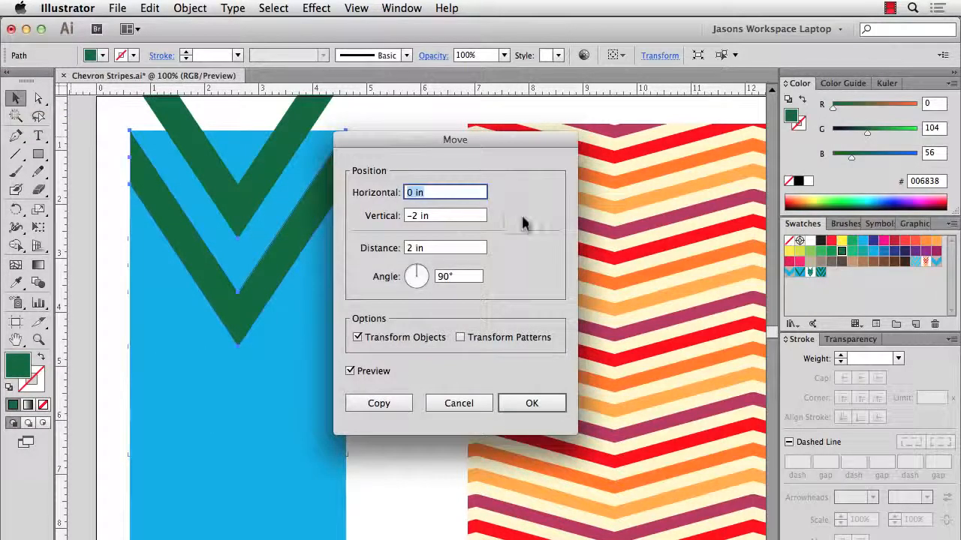
left_click(409, 216)
key("BackSpace")
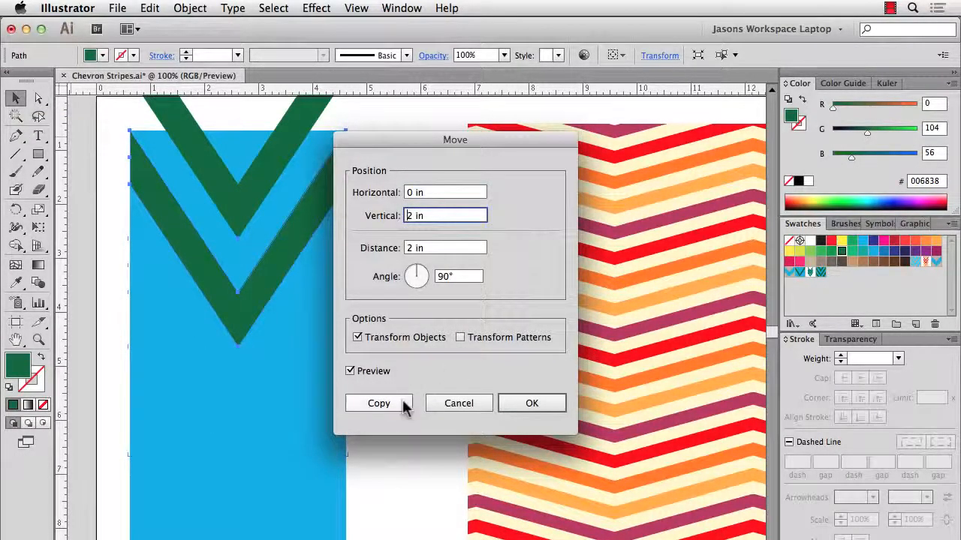
left_click(350, 372)
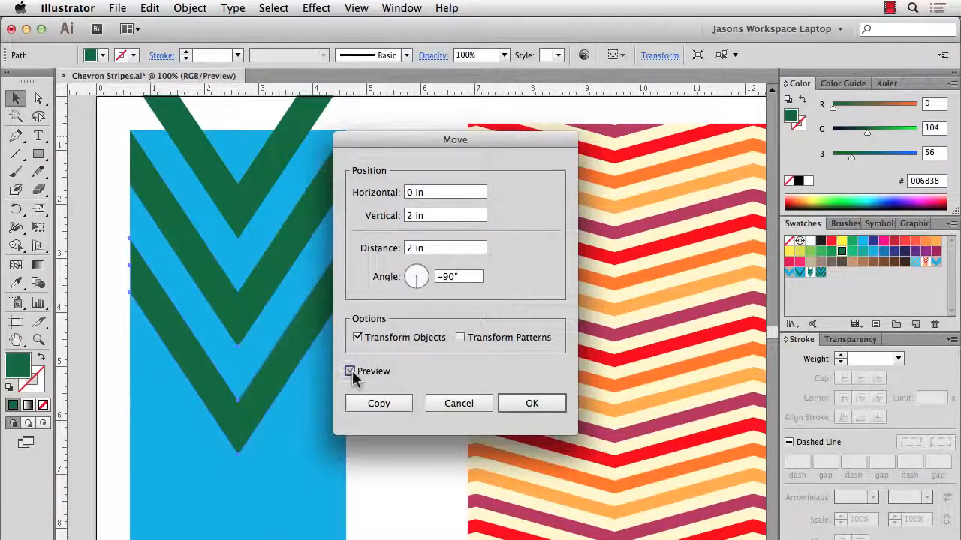
left_click(376, 403)
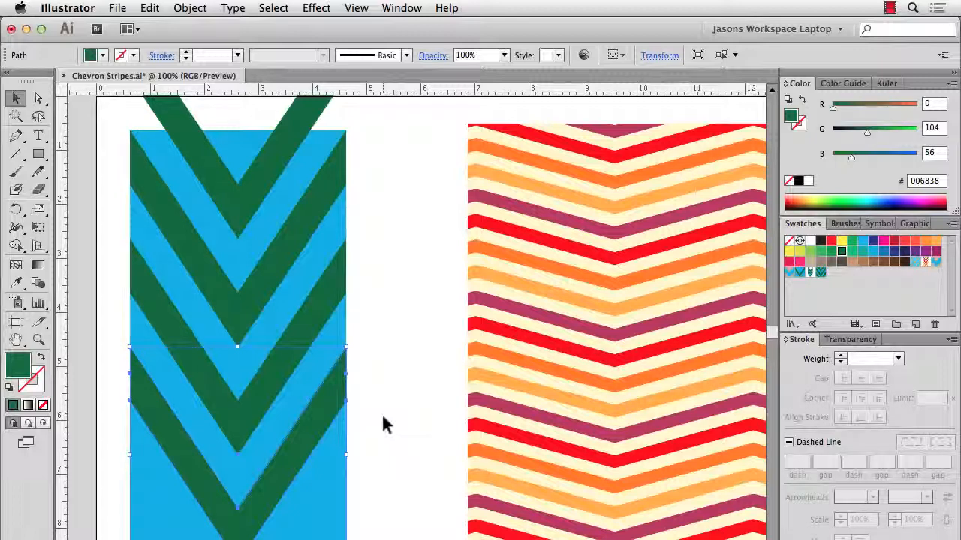
key("super+d")
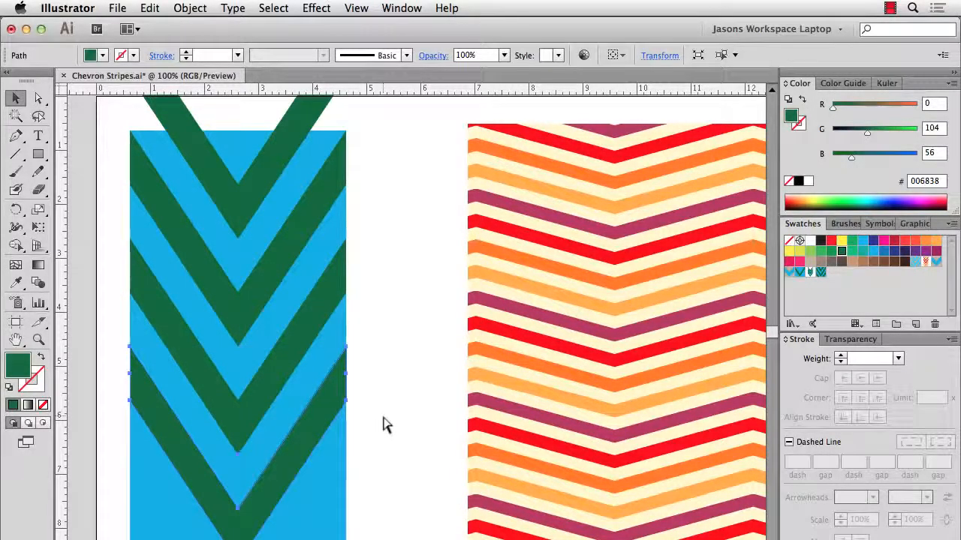
left_click(381, 510)
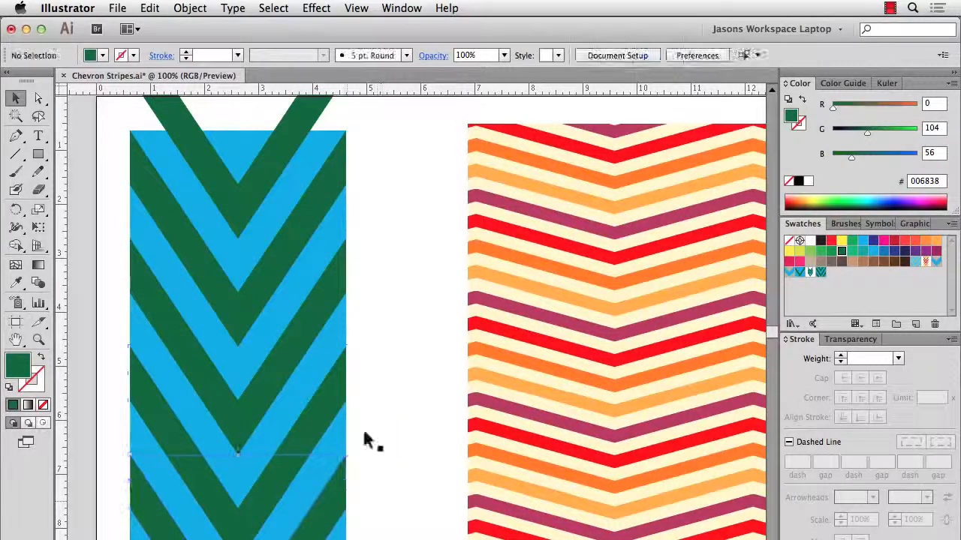
Using HSB values, brighten the top chevron to about 68% brightness, the second to vivid light green, and the third to about 64%
left_click(244, 197)
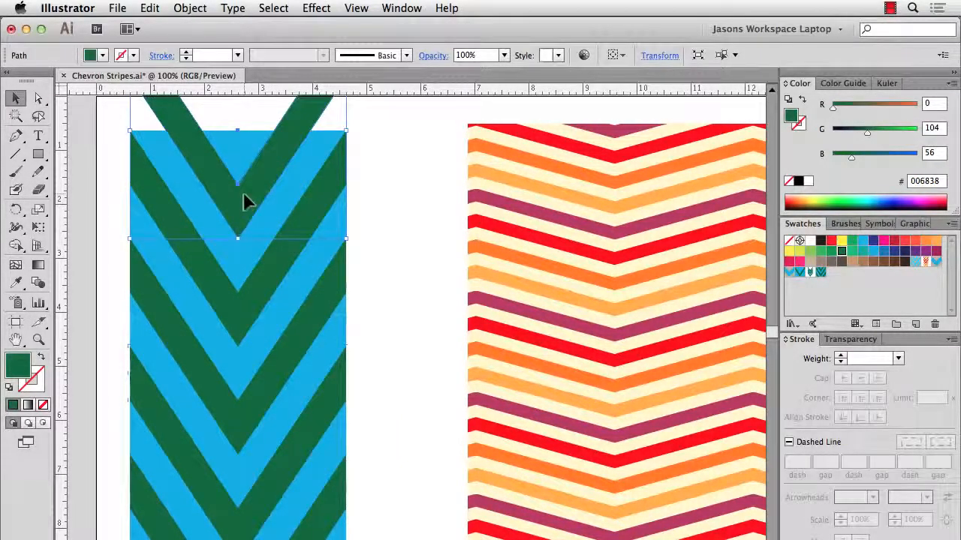
left_click(951, 84)
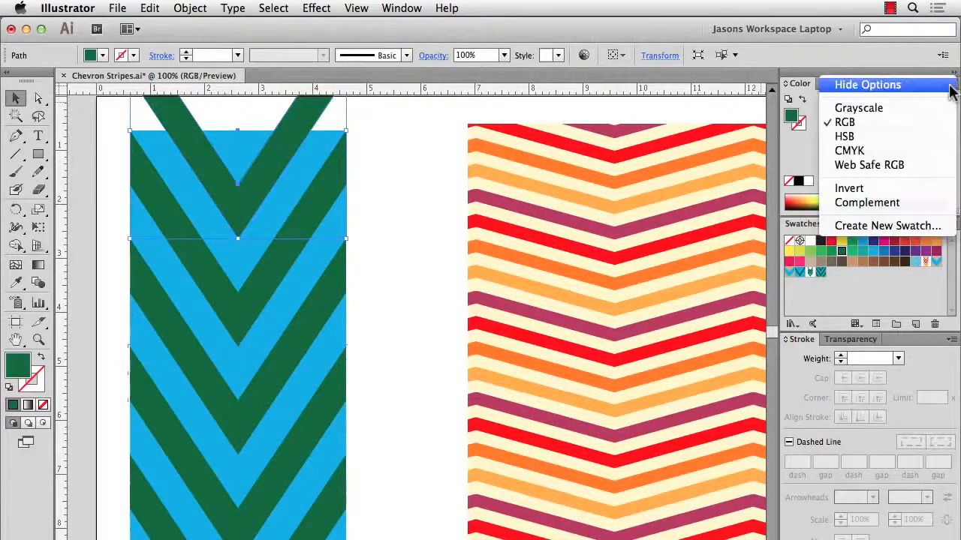
left_click(906, 137)
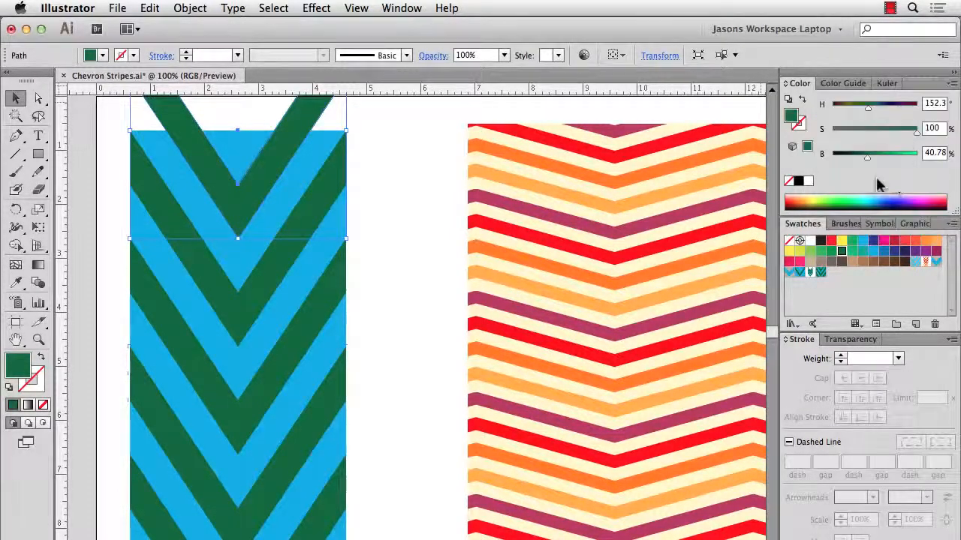
left_click_drag(867, 156, 914, 156)
left_click(271, 279)
left_click(275, 375)
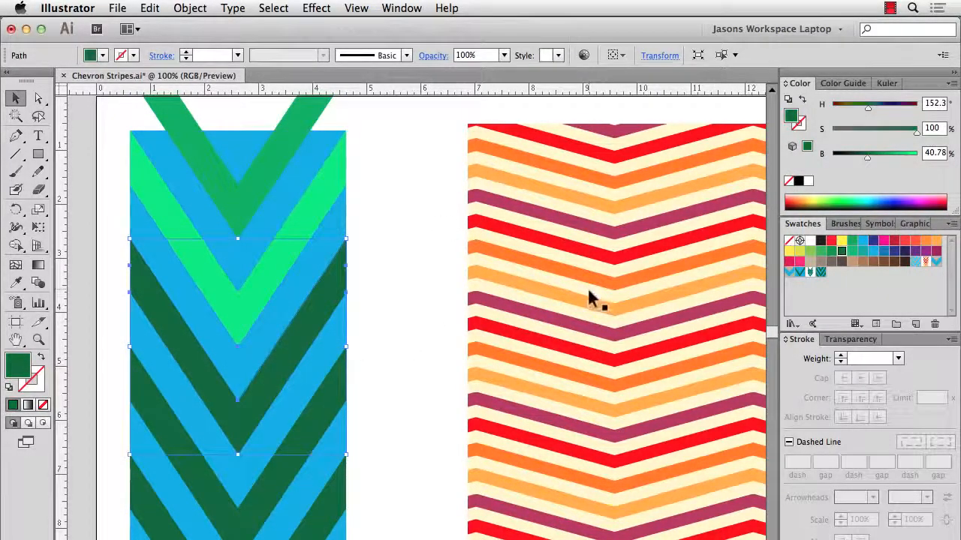
left_click_drag(869, 156, 885, 157)
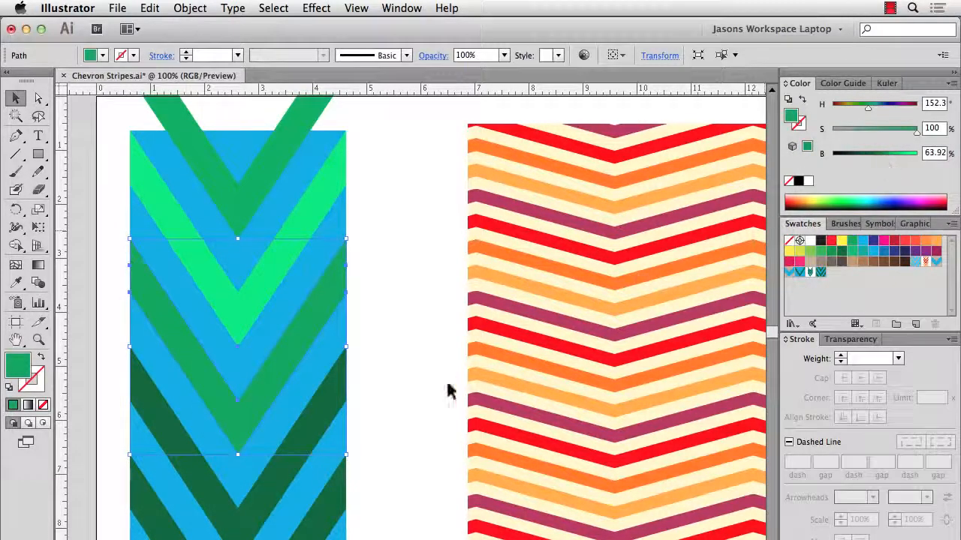
Match the lowest chevron's fill to the top chevron's green using the Eyedropper tool
left_click(315, 529)
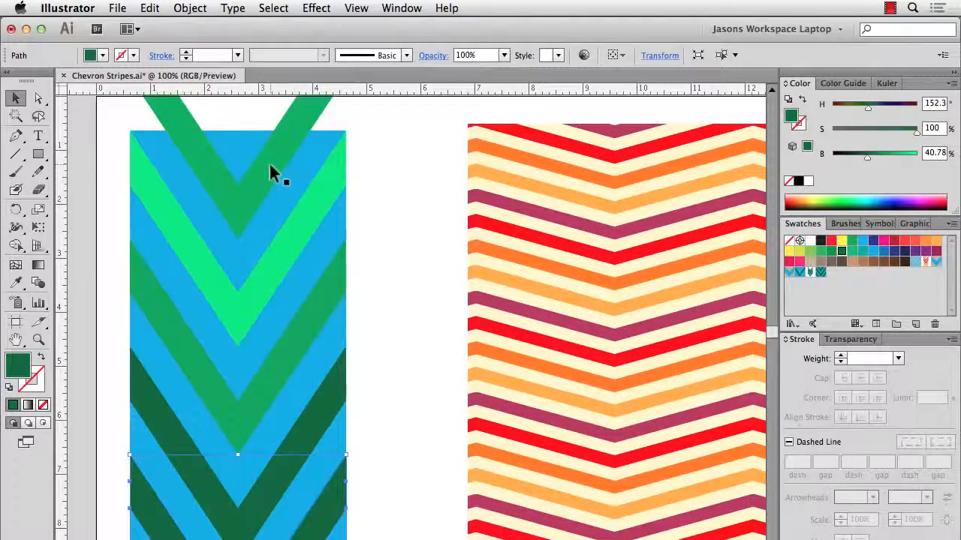
key("i")
left_click(273, 165)
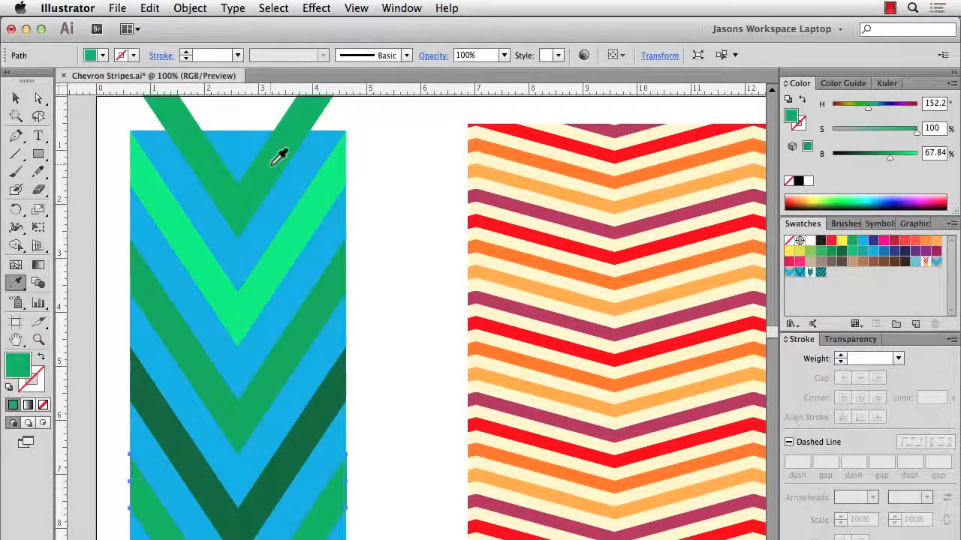
key("v")
left_click(395, 281)
Change the fill of the blue background rectangle behind the chevrons to purple
left_click(336, 242)
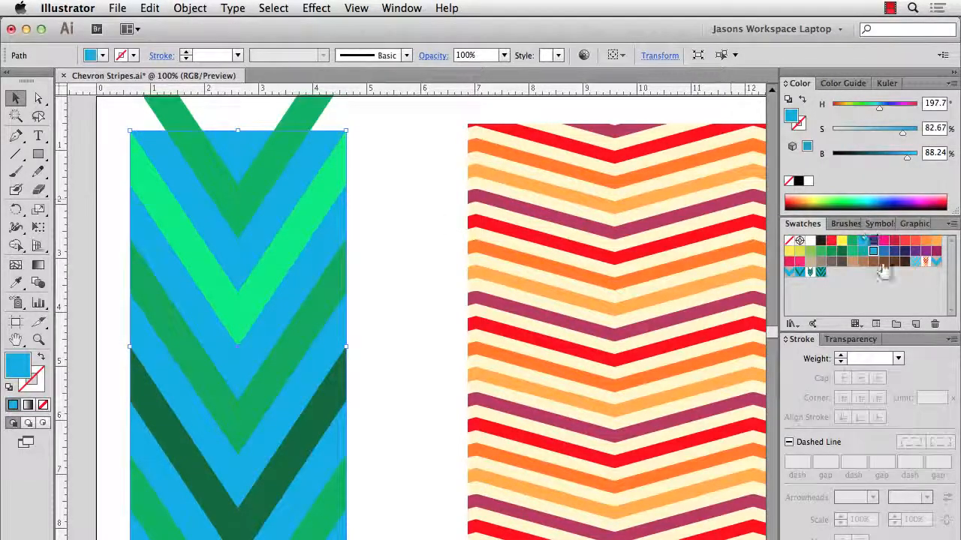
left_click(915, 251)
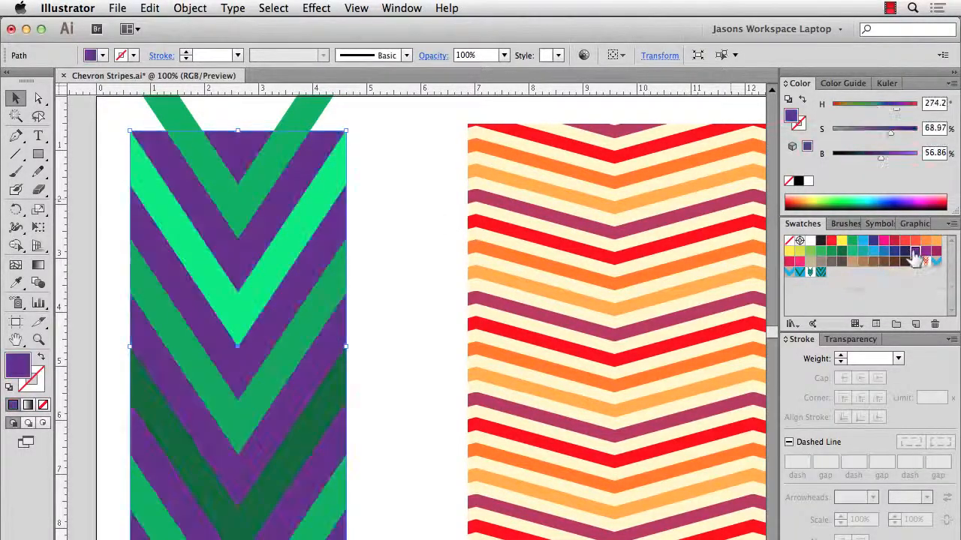
left_click(423, 360)
Save the purple rectangle, its bounding shape and all green chevrons as a pattern swatch and fill the large rectangle with it
key("super+minus")
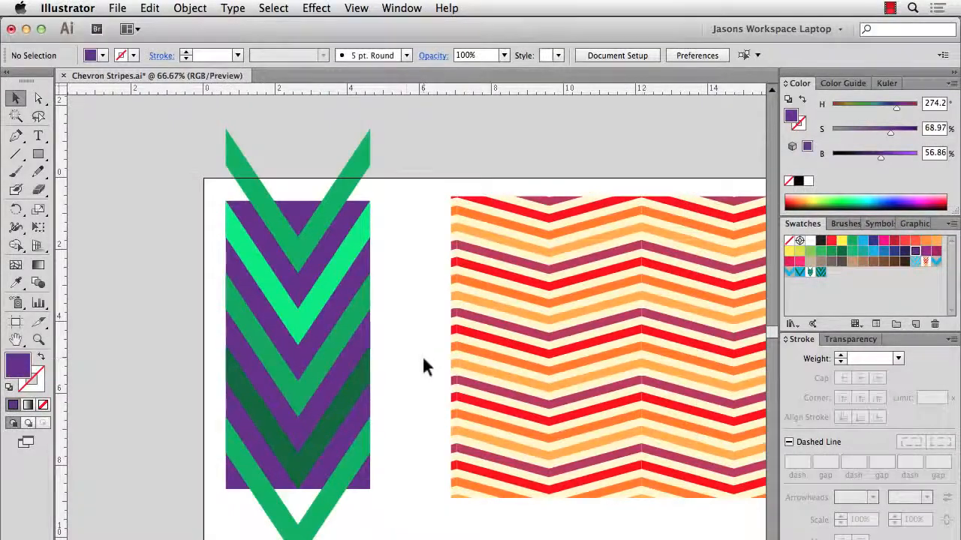
scroll(424, 366, "right", 3)
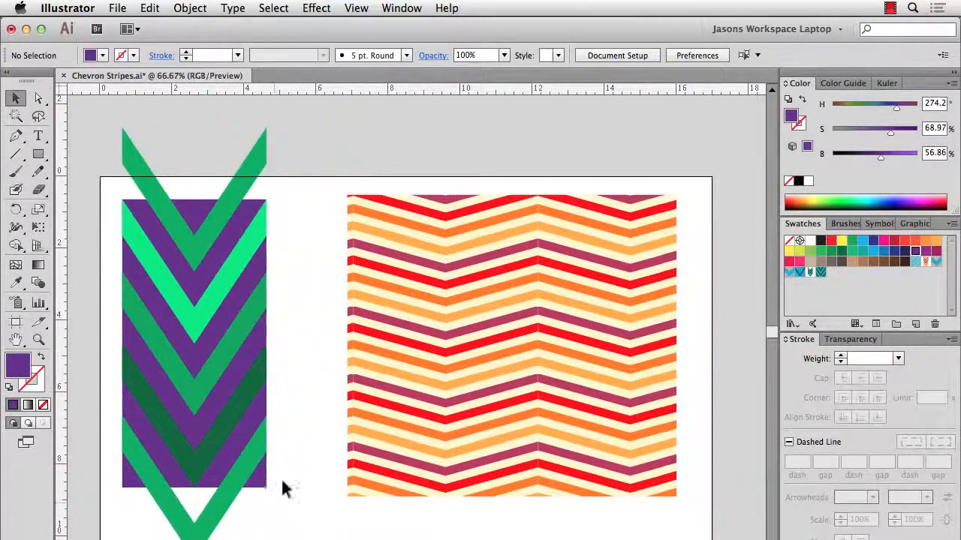
left_click_drag(284, 527, 104, 163)
left_click_drag(171, 335, 857, 303)
left_click(600, 282)
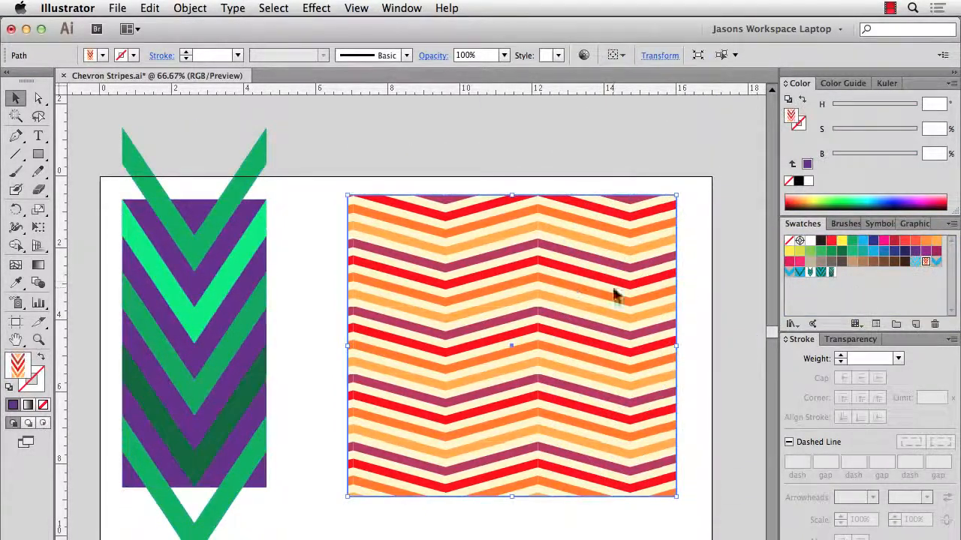
left_click(830, 273)
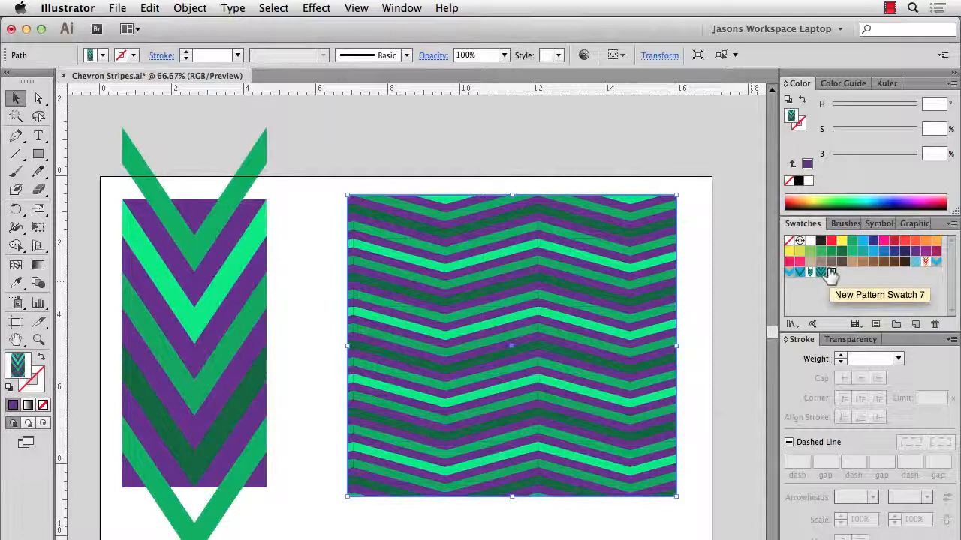
key("super+1")
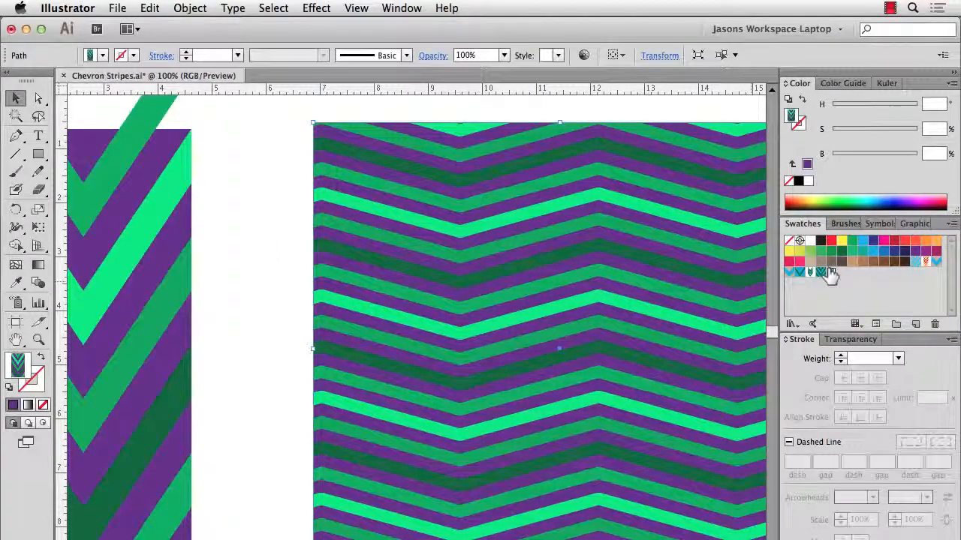
Reapply the green and purple chevron swatch to the large rectangle at its original scale and delete the source chevron artwork beside it
left_click(831, 273)
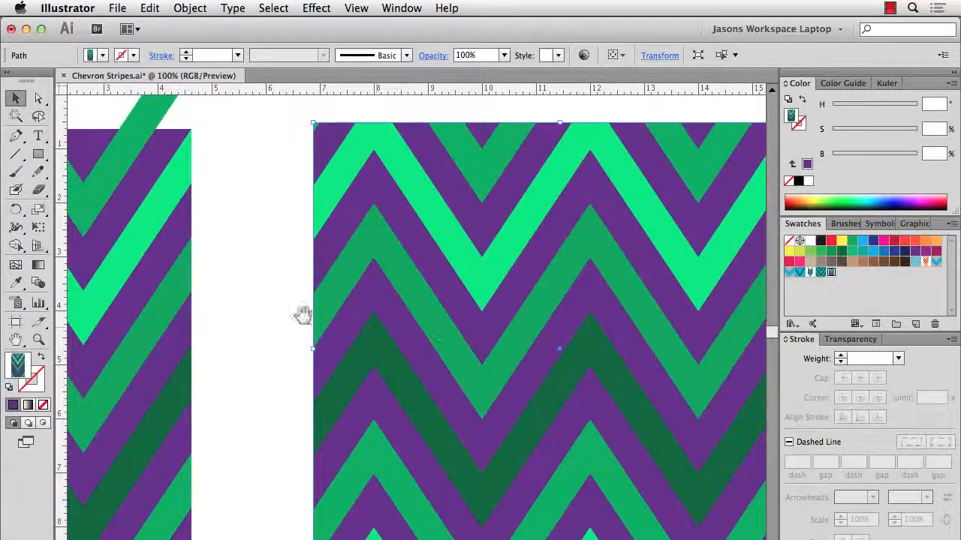
left_click_drag(286, 307, 406, 303)
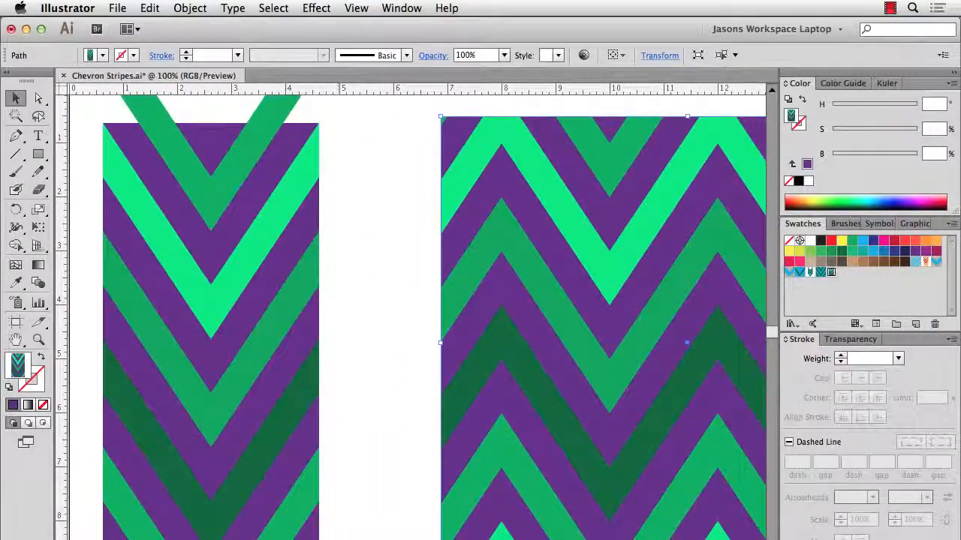
left_click(111, 154)
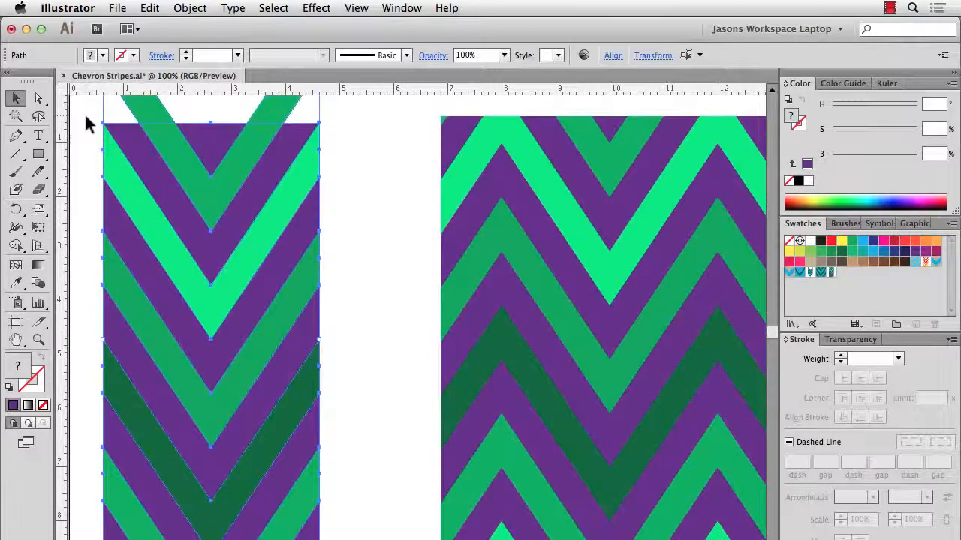
key("Delete")
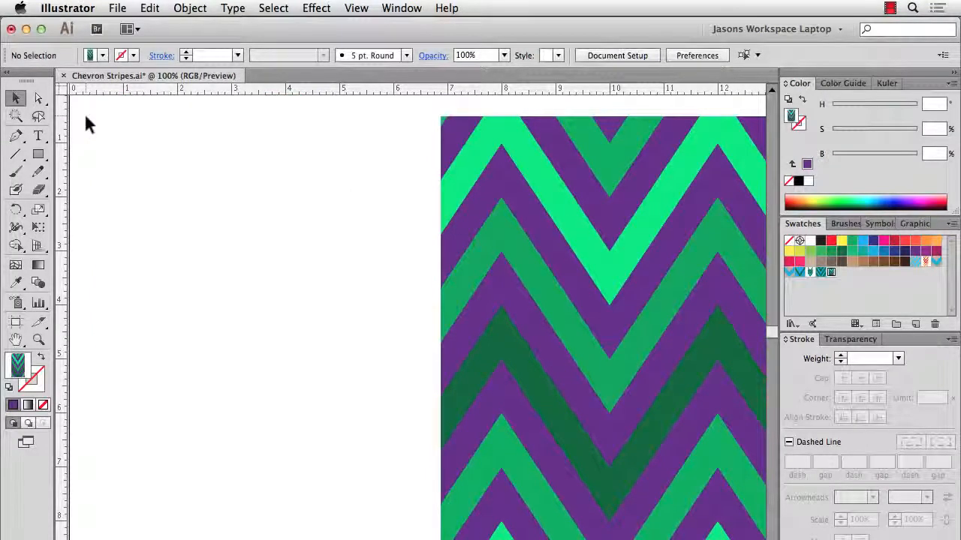
Draw a teal square 4 in wide and 4 in high beside the large patterned rectangle
left_click(39, 156)
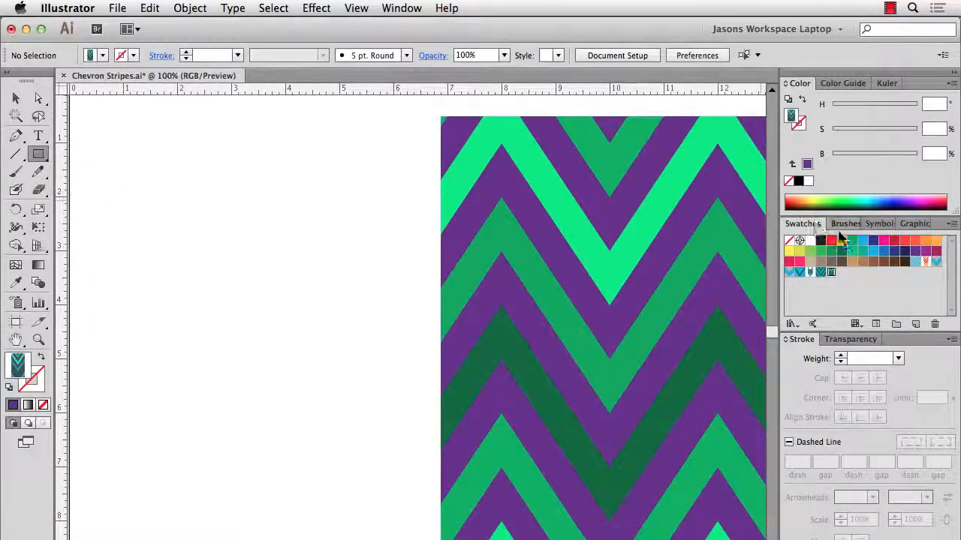
left_click(862, 250)
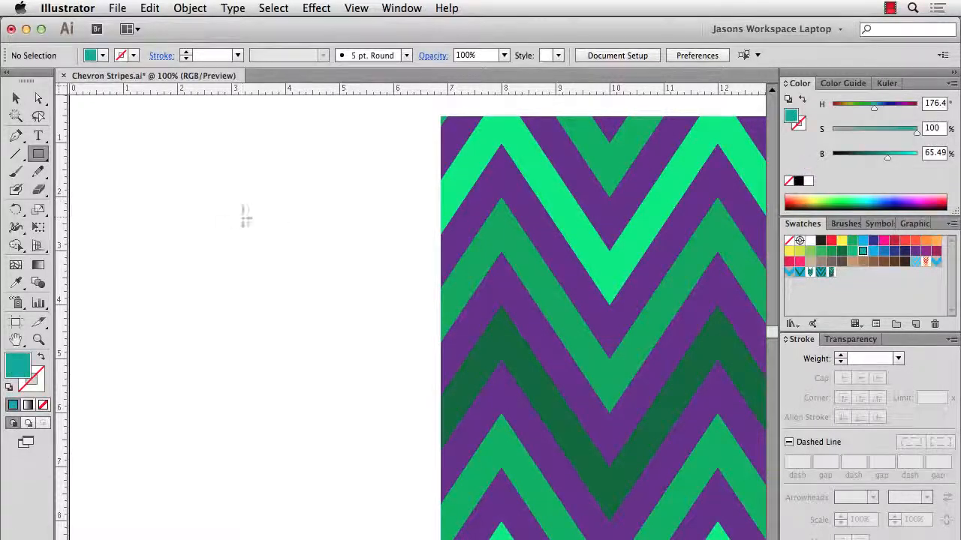
left_click(117, 145)
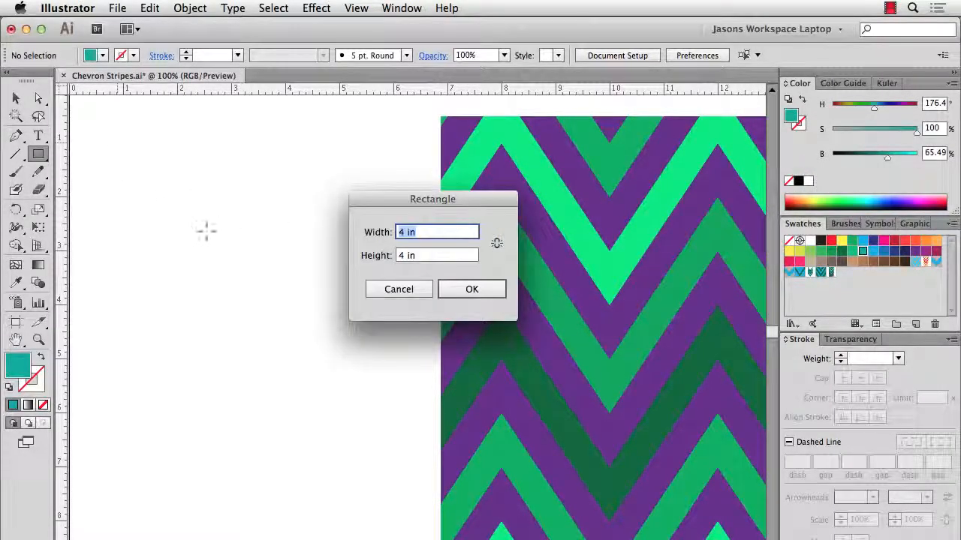
left_click(454, 294)
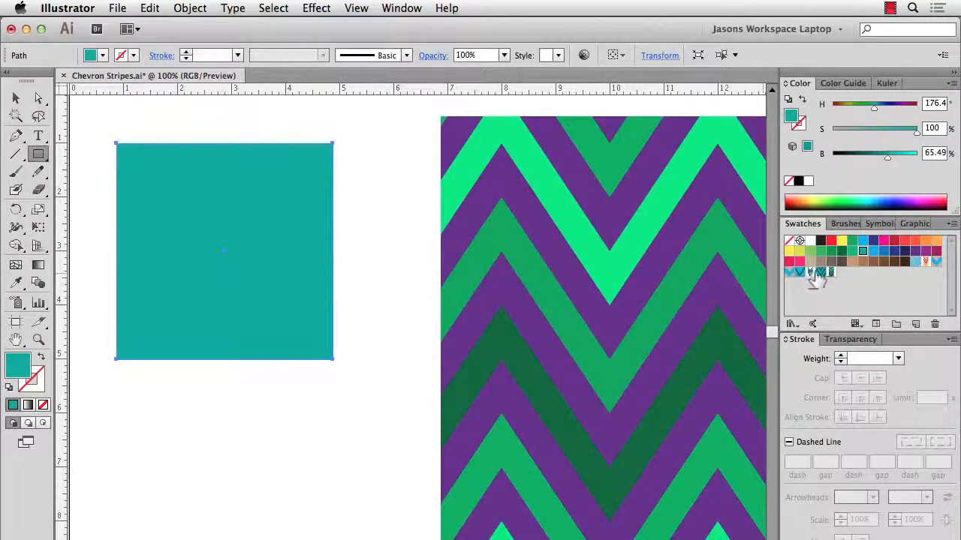
Fill a copy placed in front of the teal square with yellow and set its height to 1 in, keeping the upper edges aligned
left_click(841, 242)
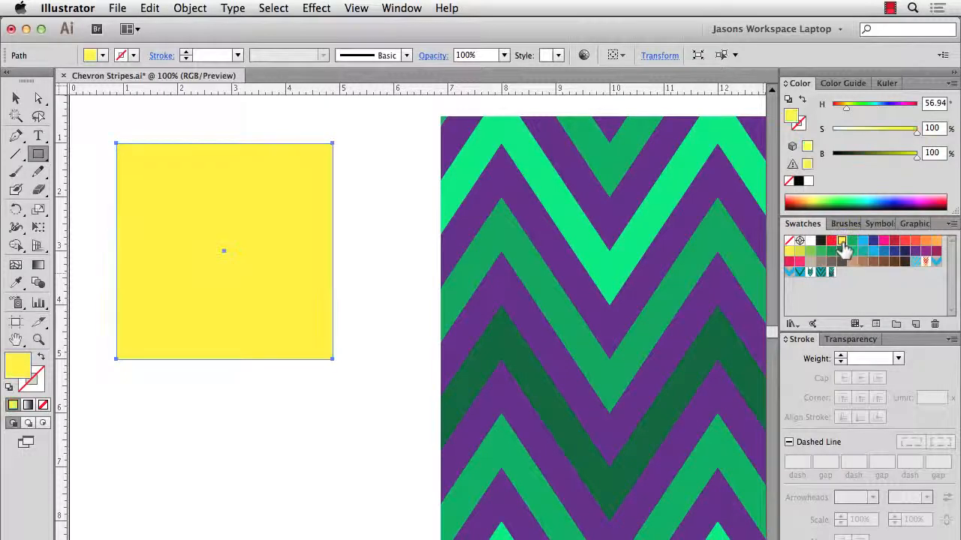
left_click(660, 55)
left_click(620, 101)
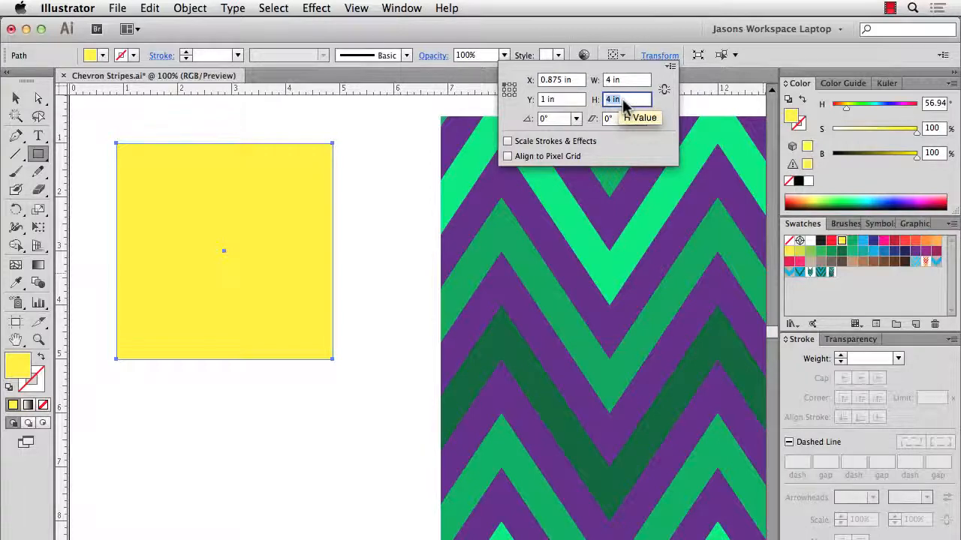
type("1")
key("Return")
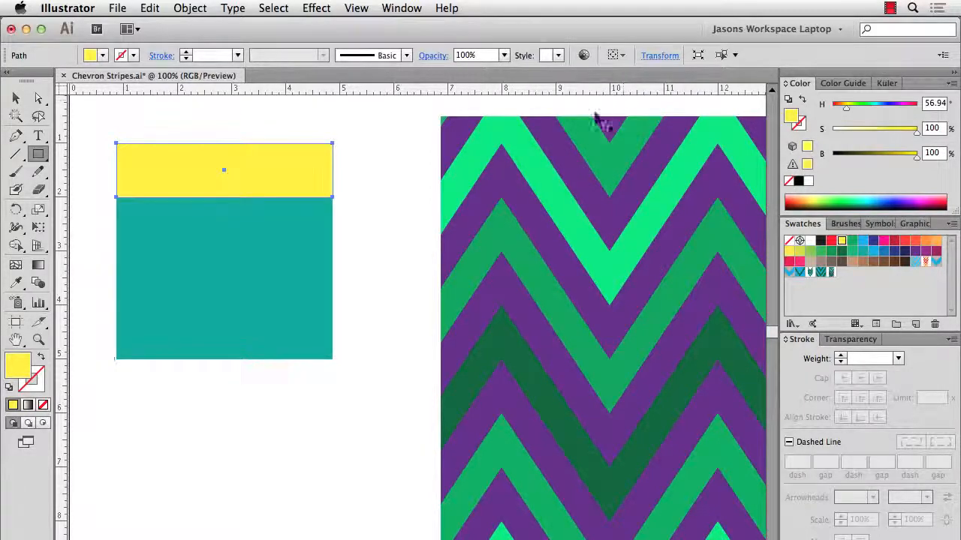
Select the yellow strip and the teal square and make a new pattern from them
key("v")
left_click(383, 245)
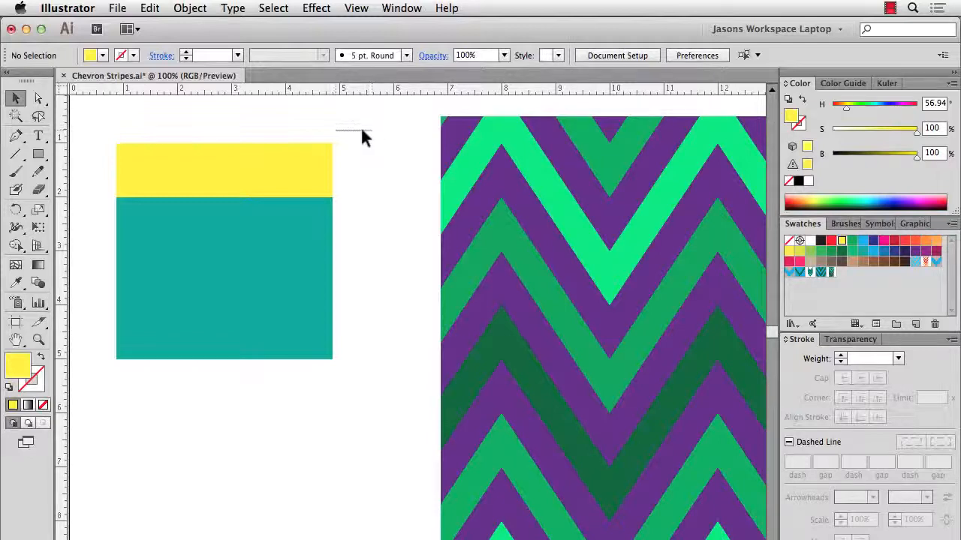
left_click_drag(371, 131, 99, 384)
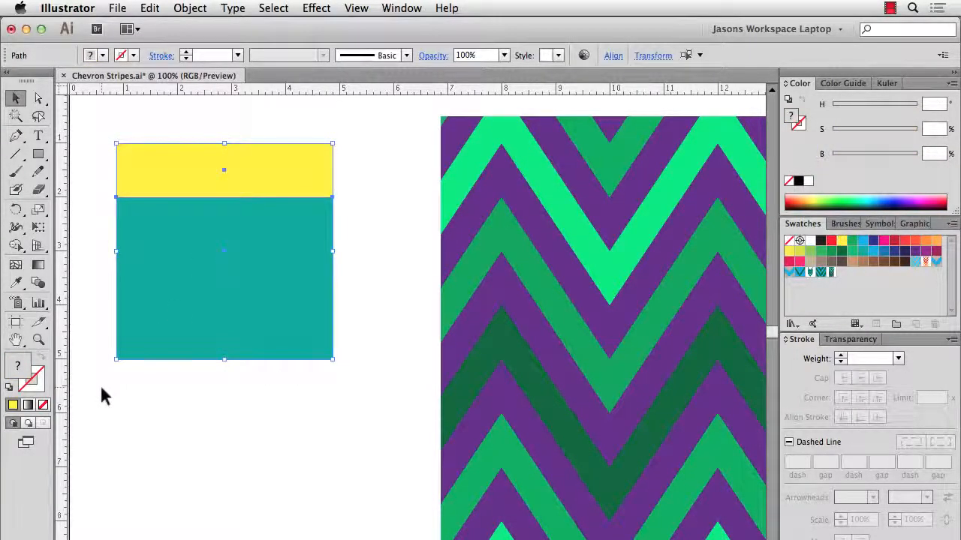
left_click(187, 8)
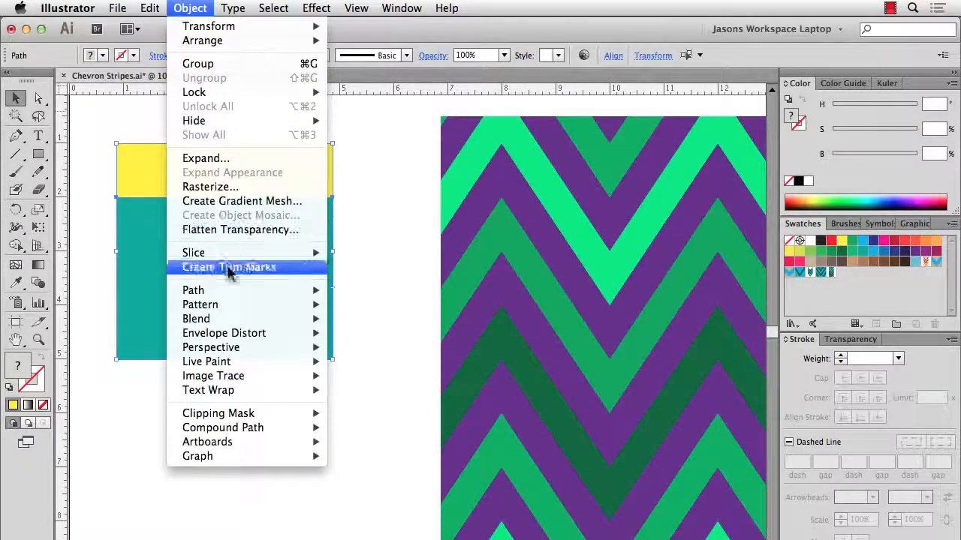
mouse_move(207, 308)
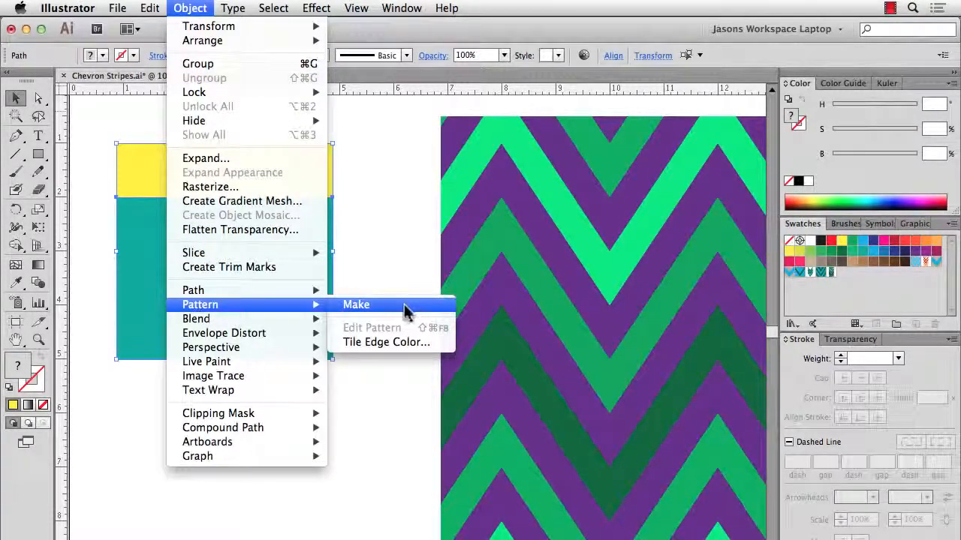
left_click(404, 311)
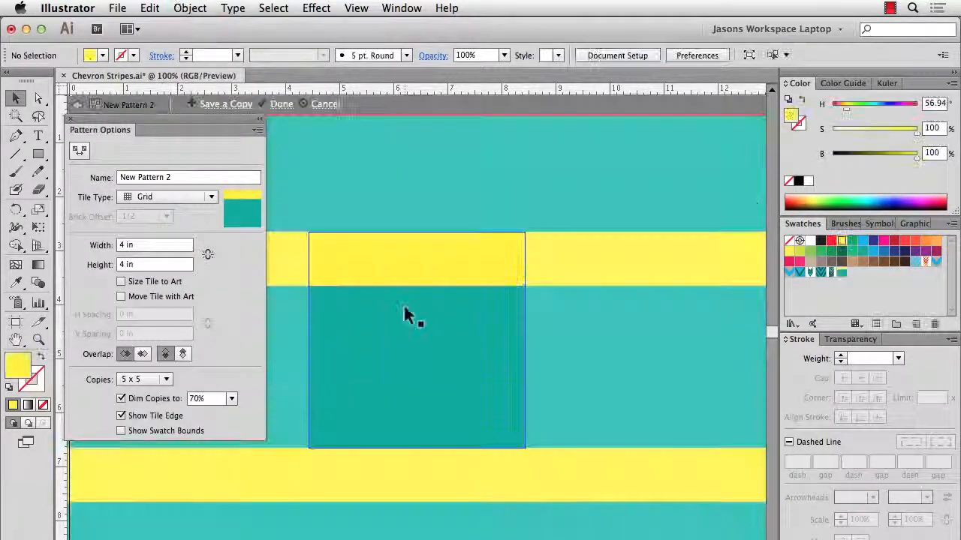
Add anchor points midway along each side of the yellow strip in the pattern tile
key("super+minus")
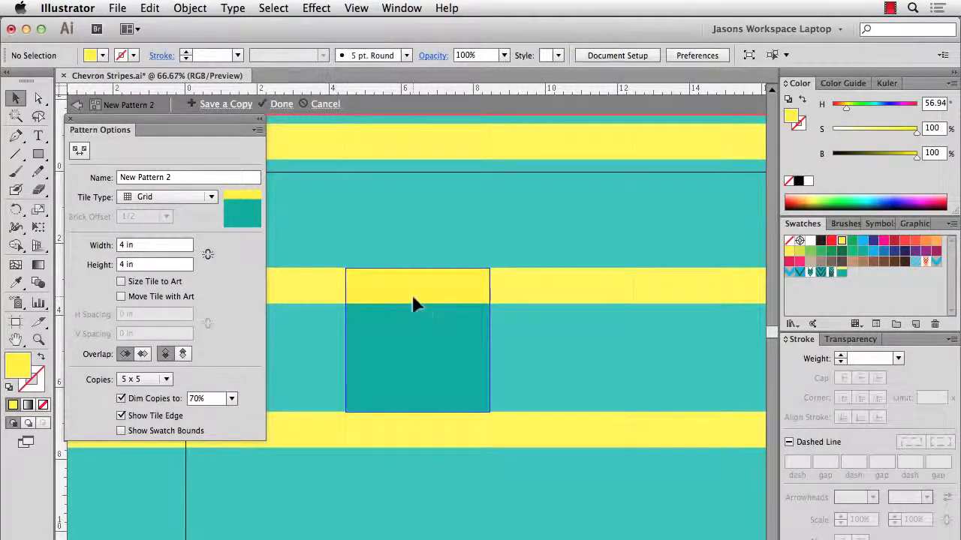
left_click(411, 293)
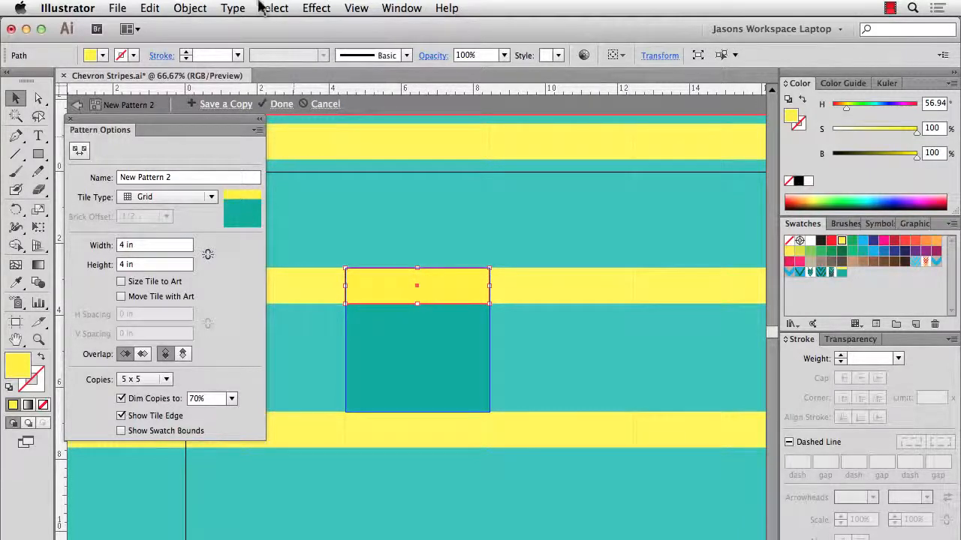
left_click(190, 7)
mouse_move(216, 294)
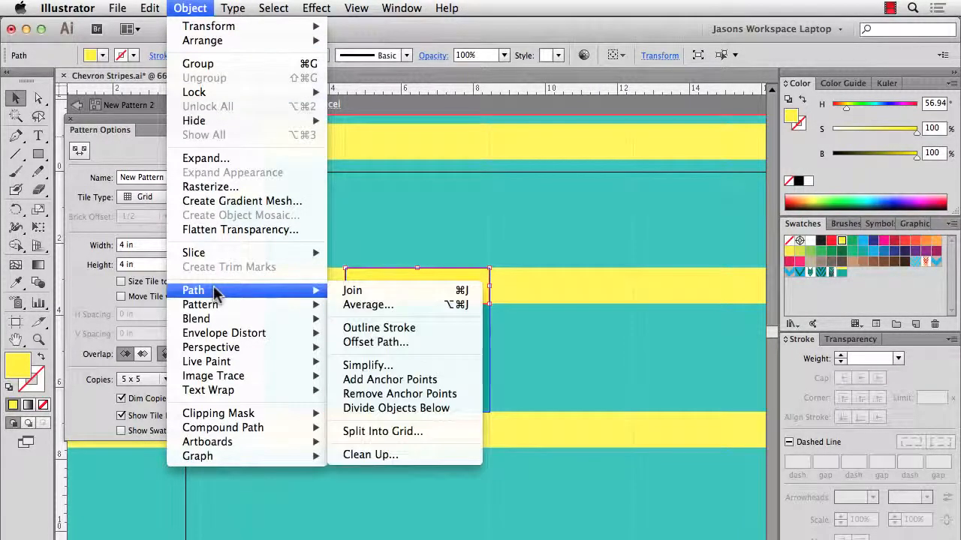
left_click(419, 381)
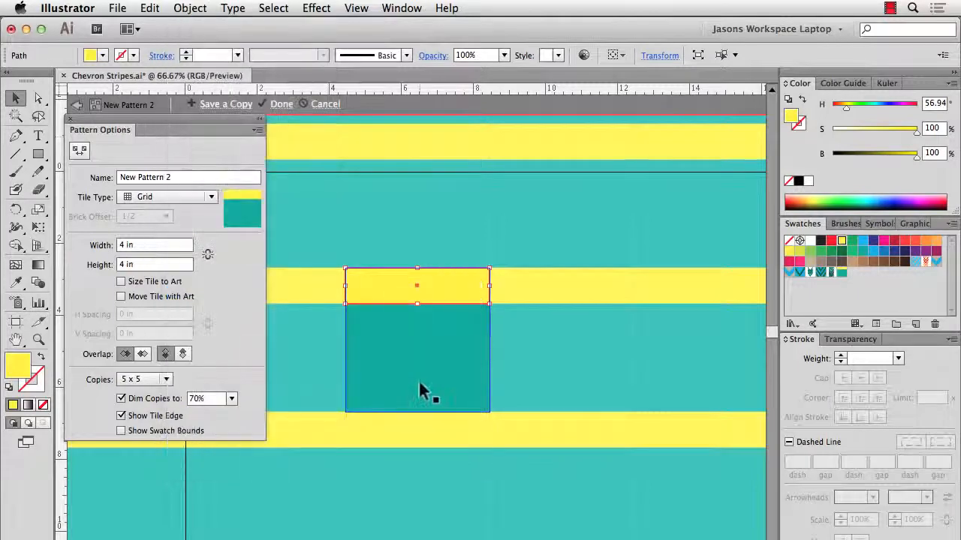
Move the yellow strip's upper and lower middle anchor points straight down to the tile's bottom edge, forming a V-shaped chevron
key("super+equal")
key("super+equal")
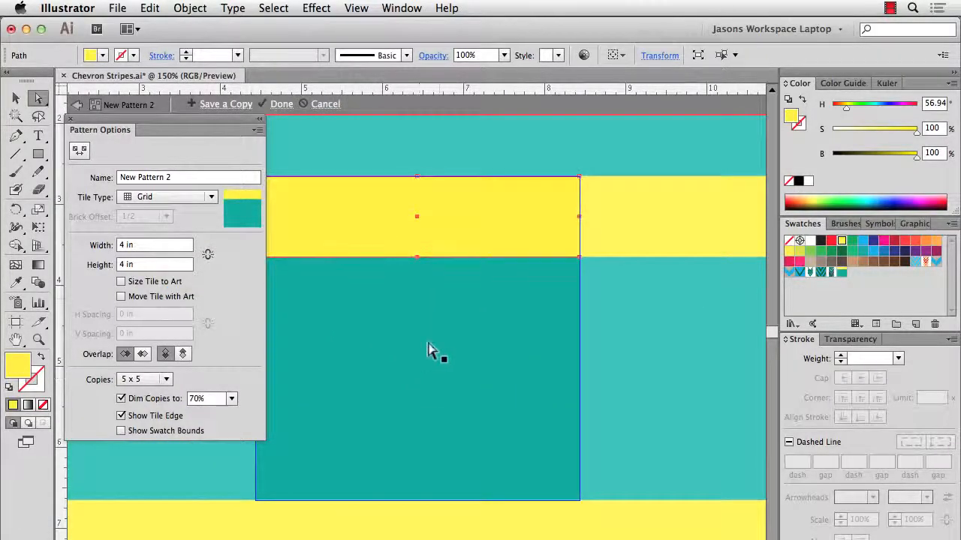
key("a")
left_click(417, 178)
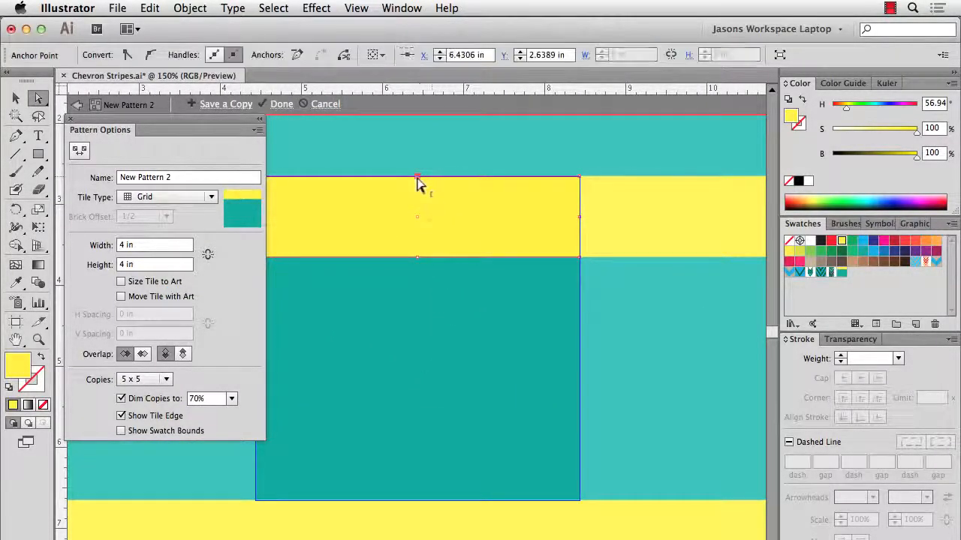
left_click(418, 259, "shift")
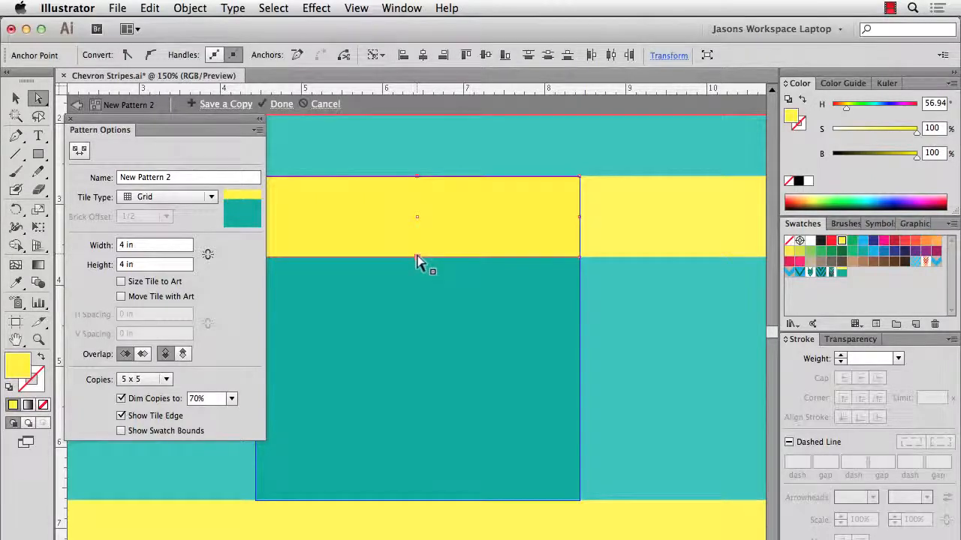
left_click_drag(416, 255, 416, 318)
left_click_drag(405, 378, 420, 501)
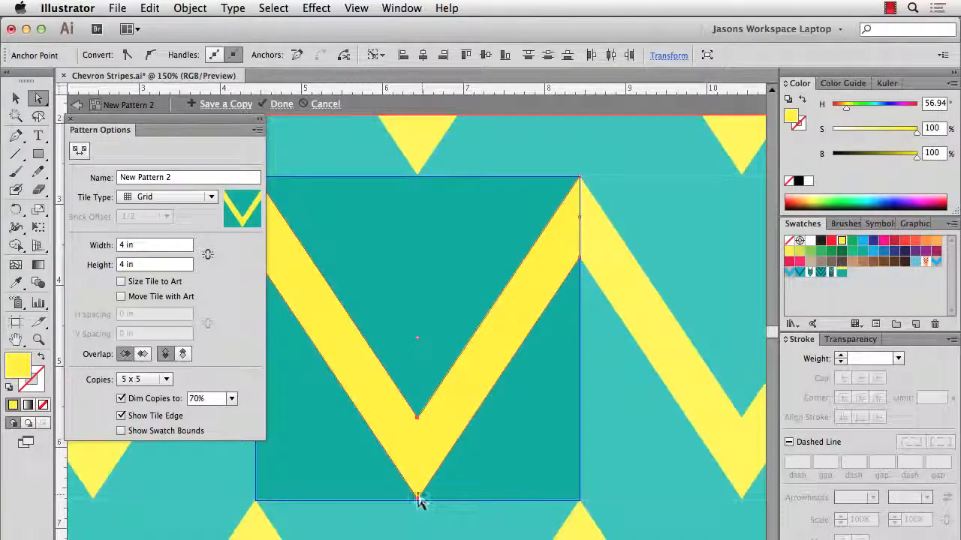
Create a copy of the whole yellow chevron moved 2 in vertically, with its exact offset entered in the Move options
key("super+minus")
key("super+minus")
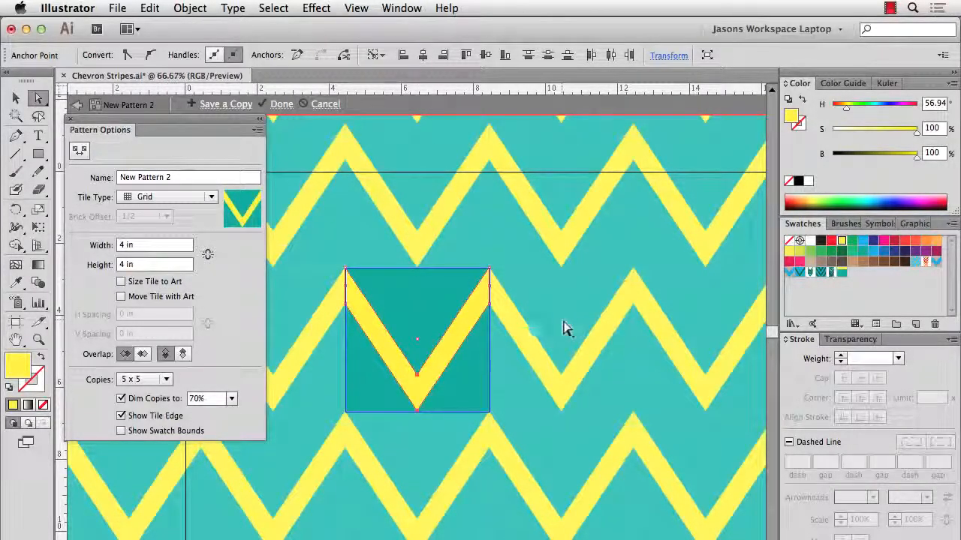
left_click(16, 98)
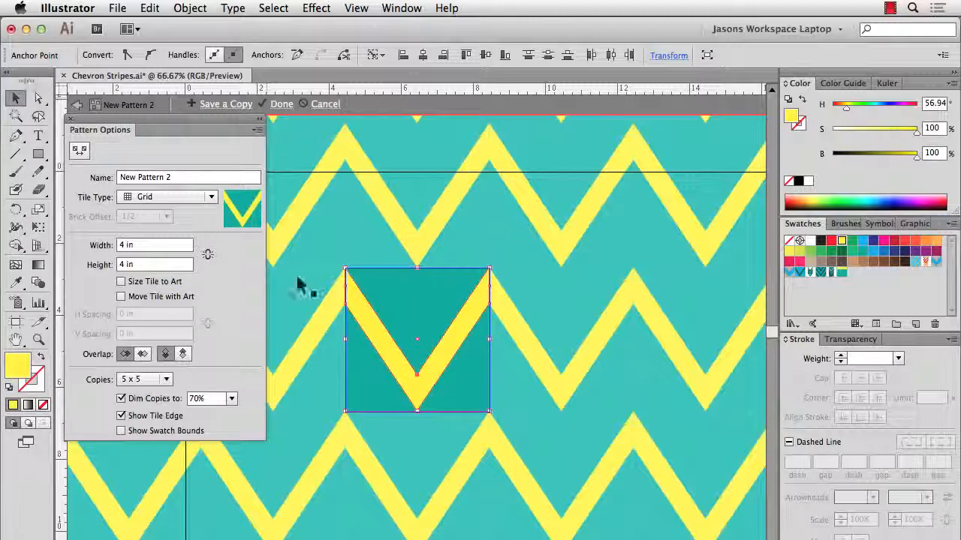
left_click(380, 336)
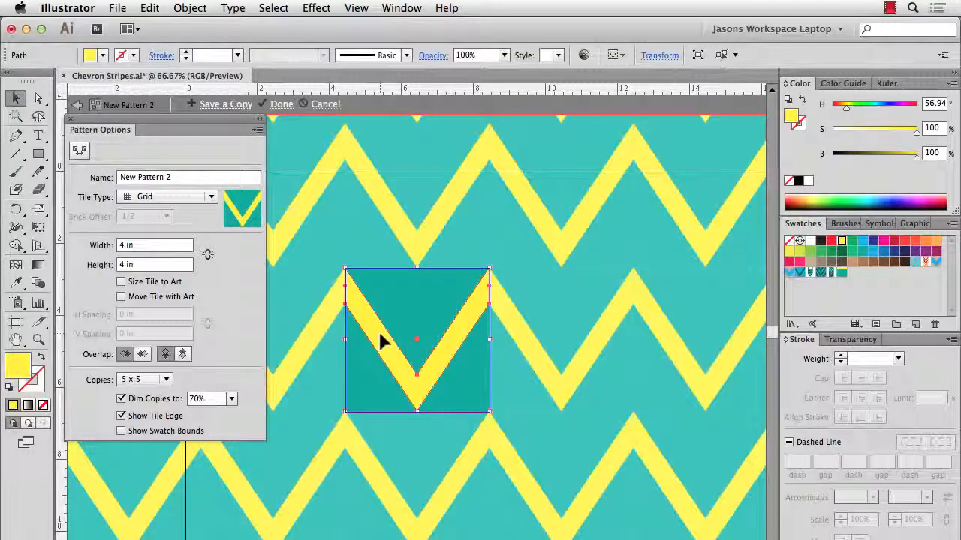
left_click_drag(384, 340, 386, 412)
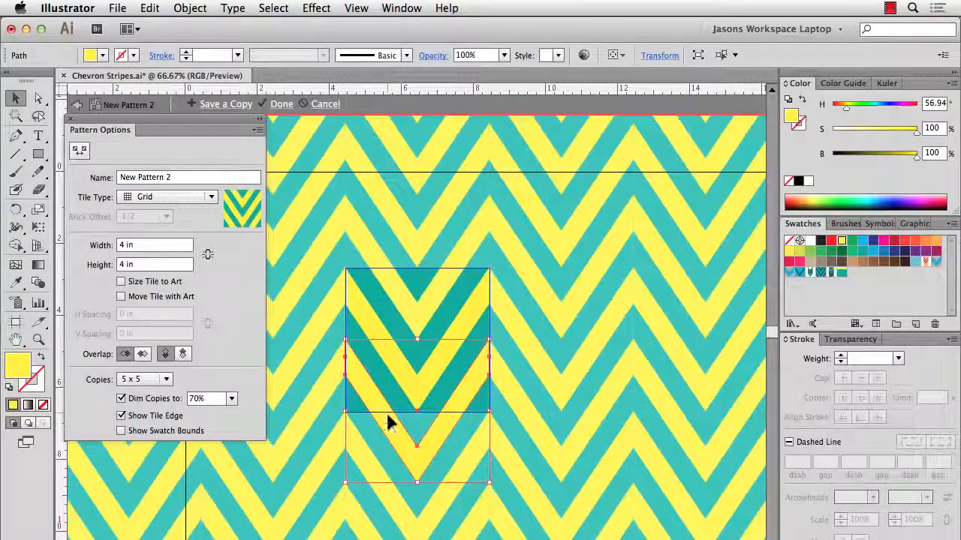
key("ctrl+z")
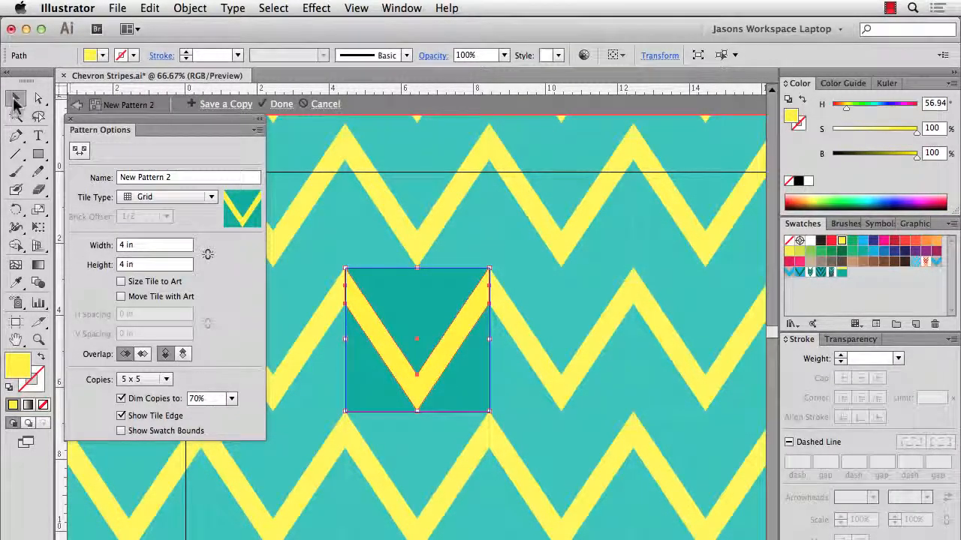
double_click(15, 101)
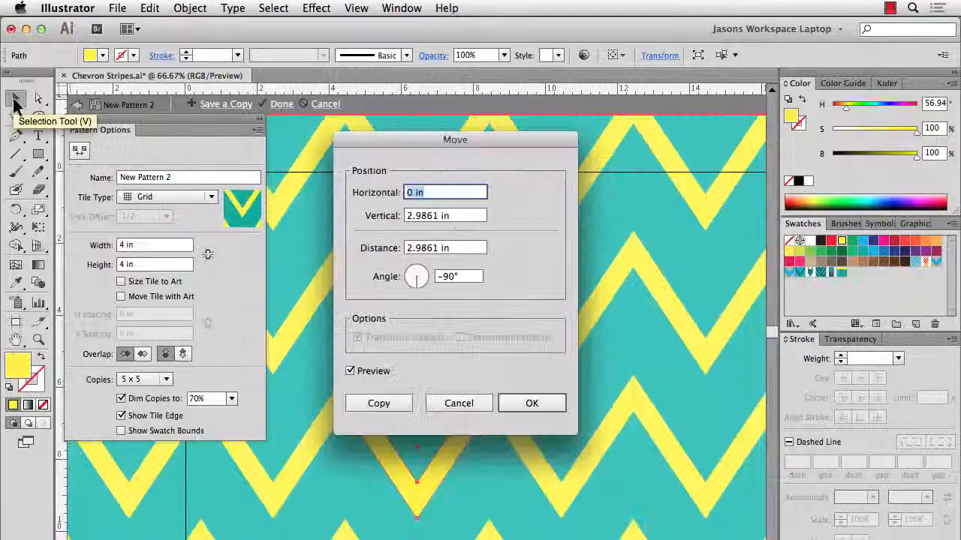
left_click(457, 216)
type("2")
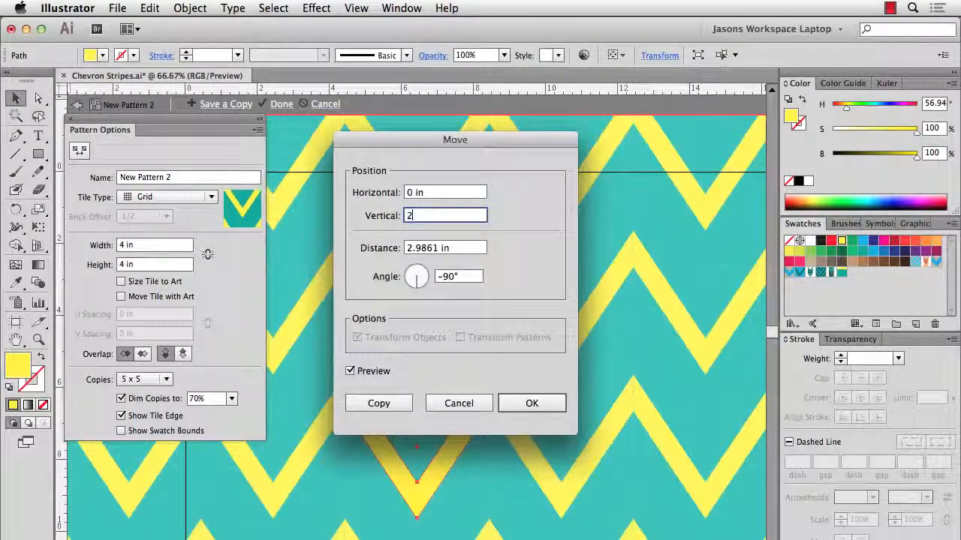
left_click(396, 403)
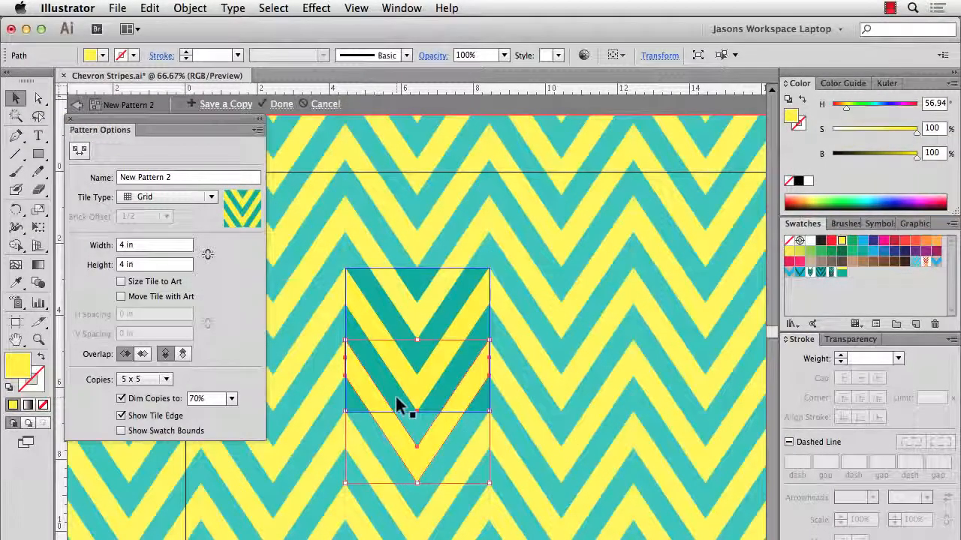
Finish editing the pattern and fill the large rectangle with the new yellow and teal chevron swatch
left_click(545, 356)
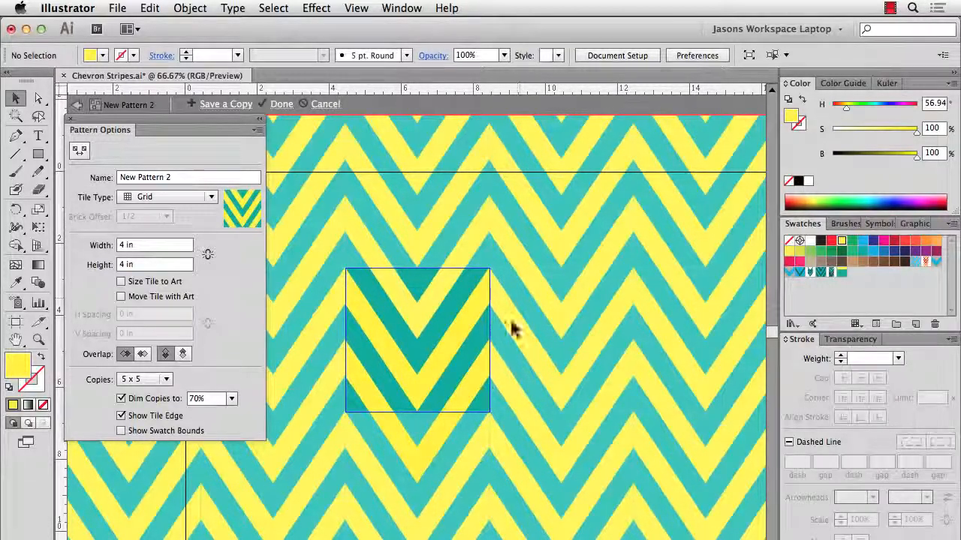
left_click(280, 107)
left_click(565, 322)
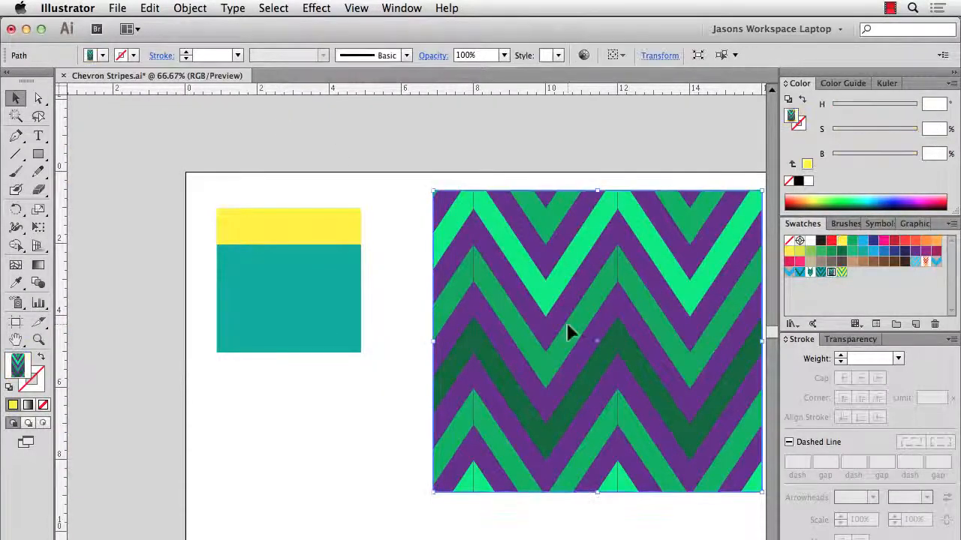
left_click(841, 272)
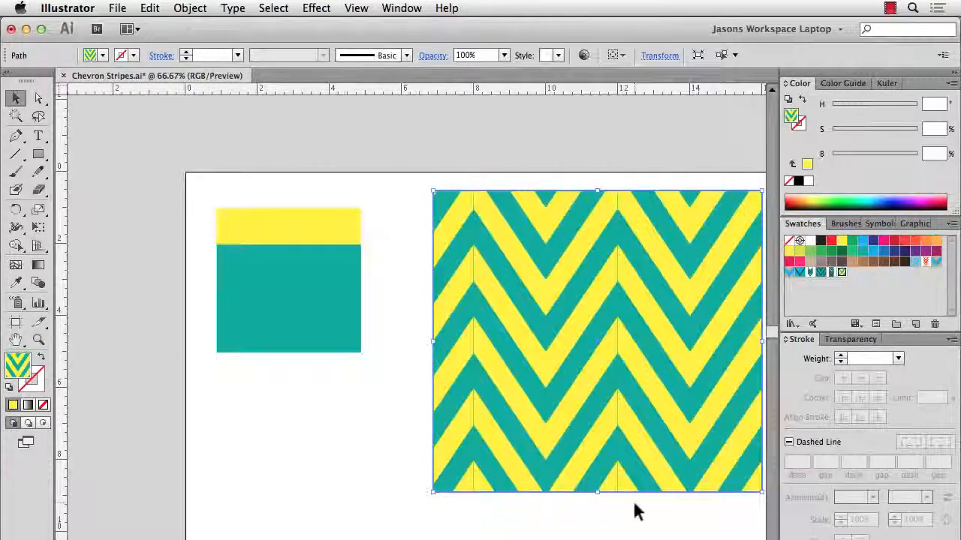
key("super+equal")
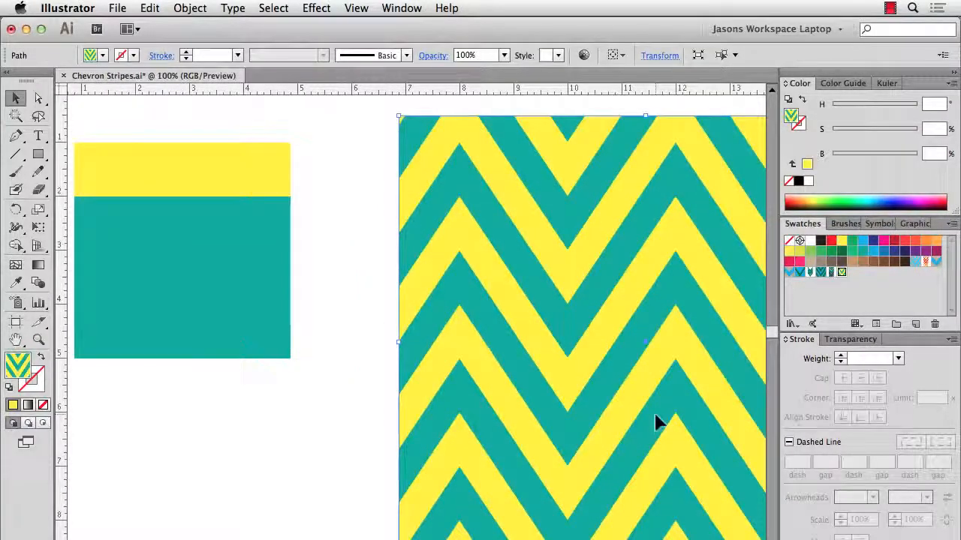